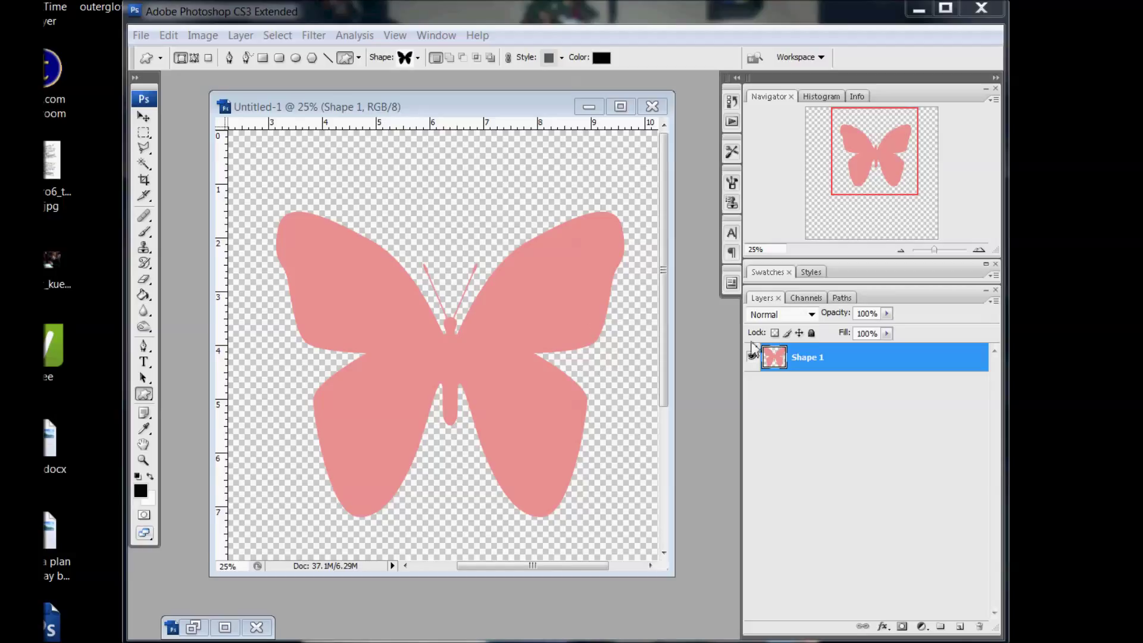
Turn on Inner Shadow for the Shape 1 butterfly layer through Blending Options.
{"action": "right_click", "coordinate": [824, 363]}
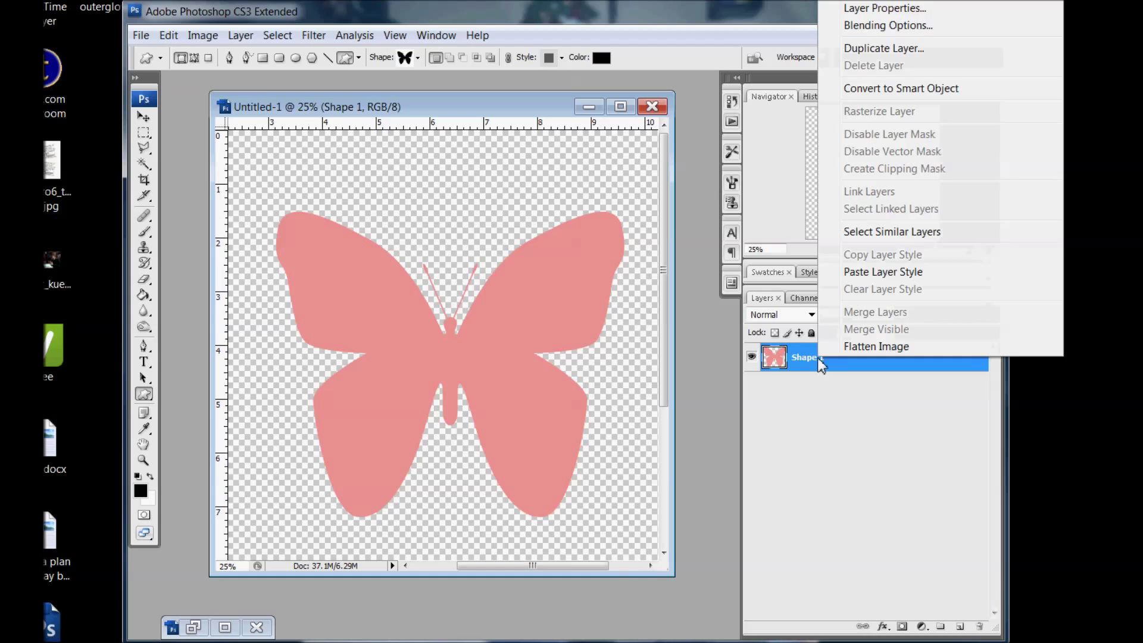
{"action": "left_click", "coordinate": [885, 26]}
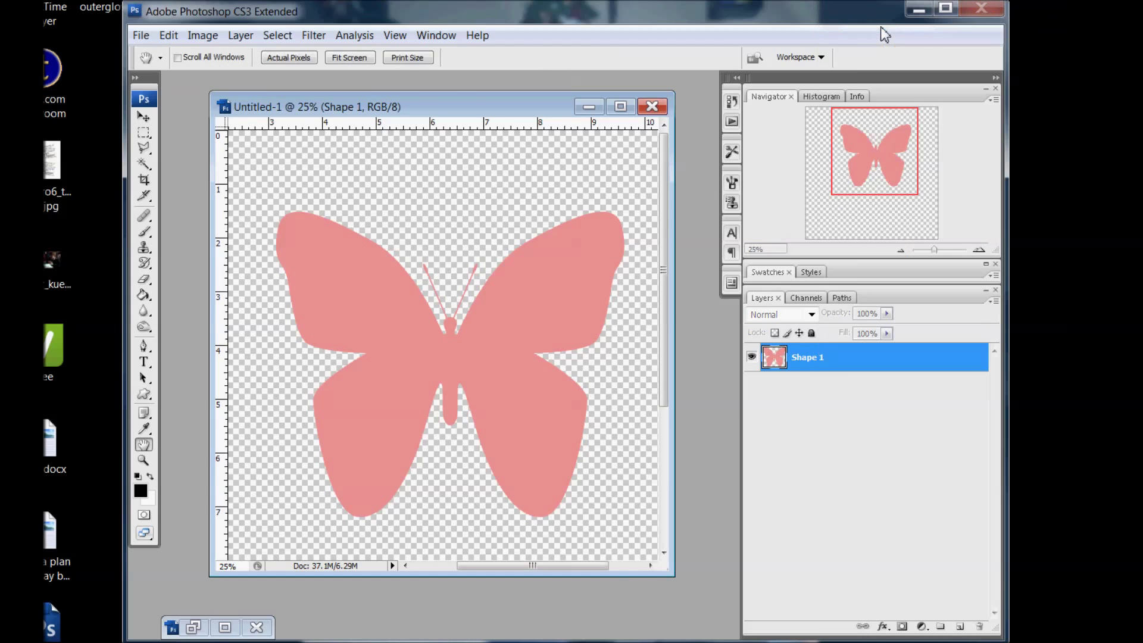
{"action": "left_click_drag", "start_coordinate": [691, 108], "coordinate": [767, 115]}
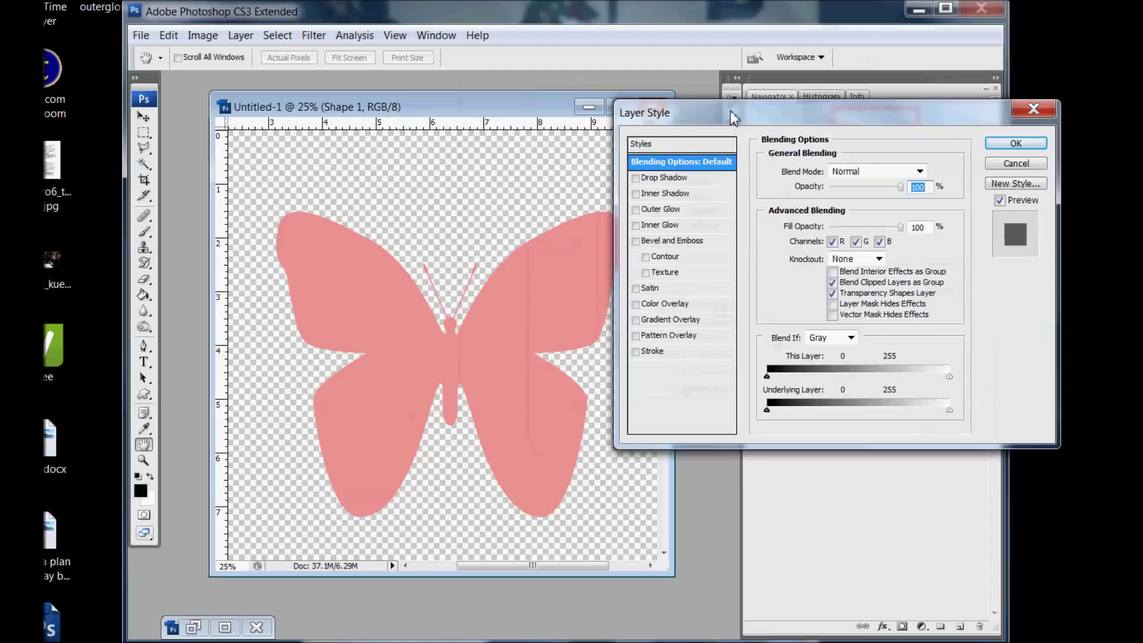
{"action": "left_click", "coordinate": [679, 197]}
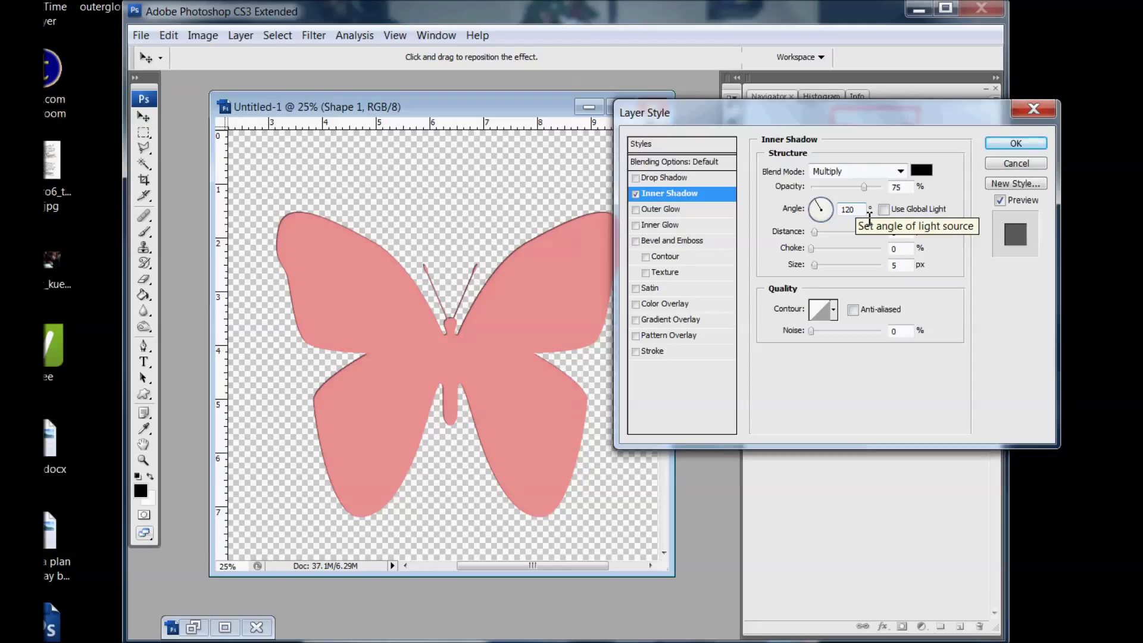
{"action": "double_click", "coordinate": [845, 213]}
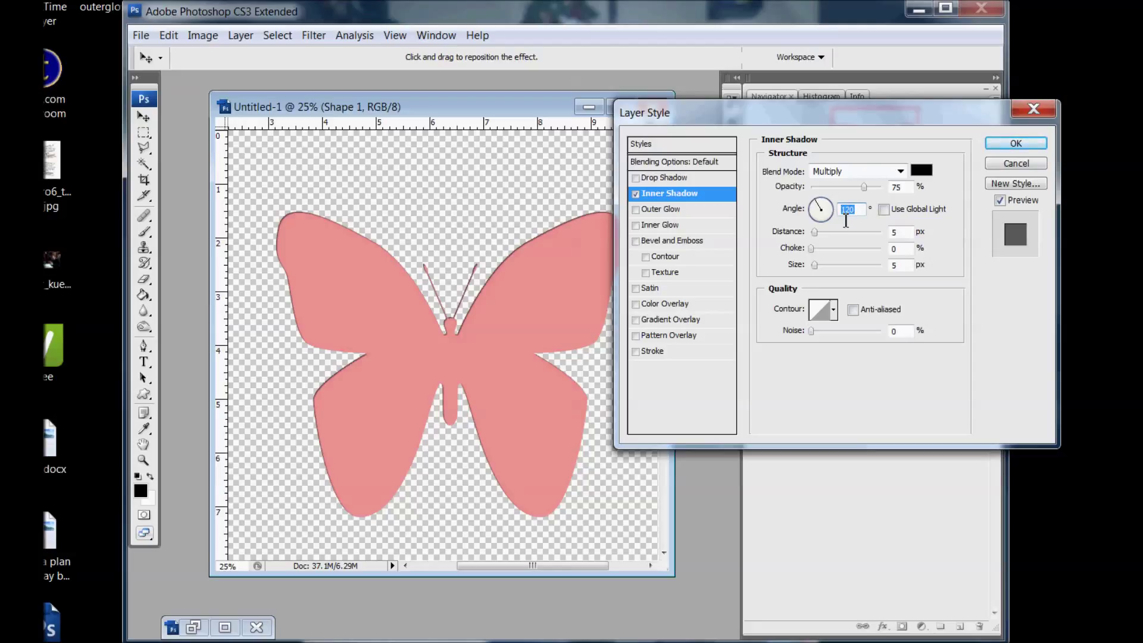
Set the inner shadow to -90° angle, 0 px distance, 81 px size and about 53% opacity.
{"action": "type", "text": "-90"}
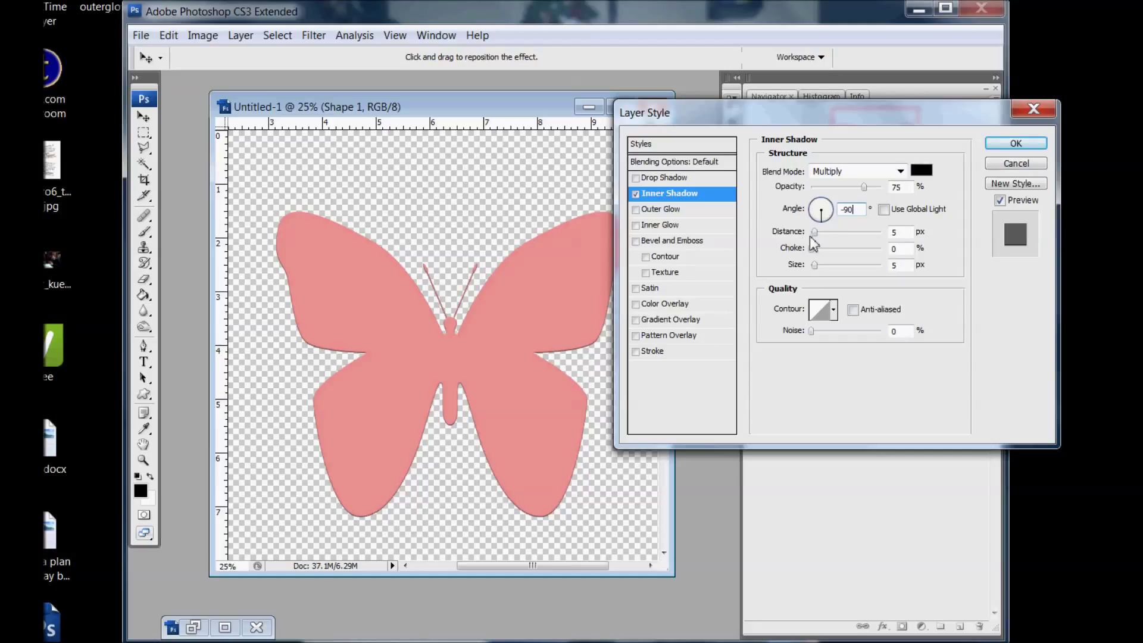
{"action": "left_click_drag", "start_coordinate": [814, 231], "coordinate": [806, 234]}
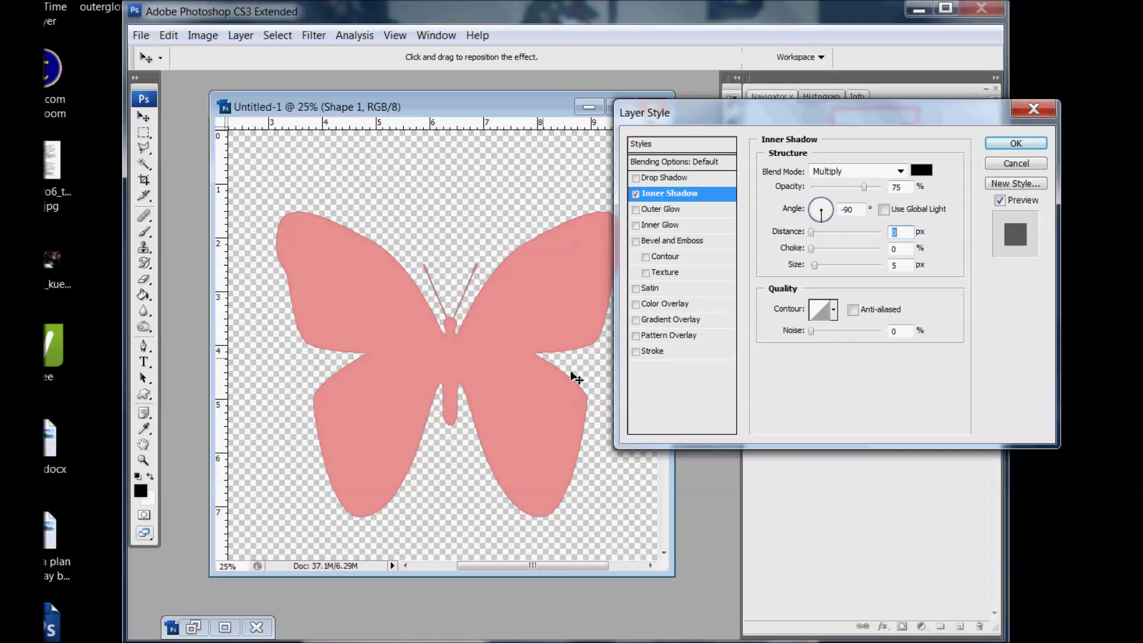
{"action": "left_click_drag", "start_coordinate": [818, 269], "coordinate": [831, 270]}
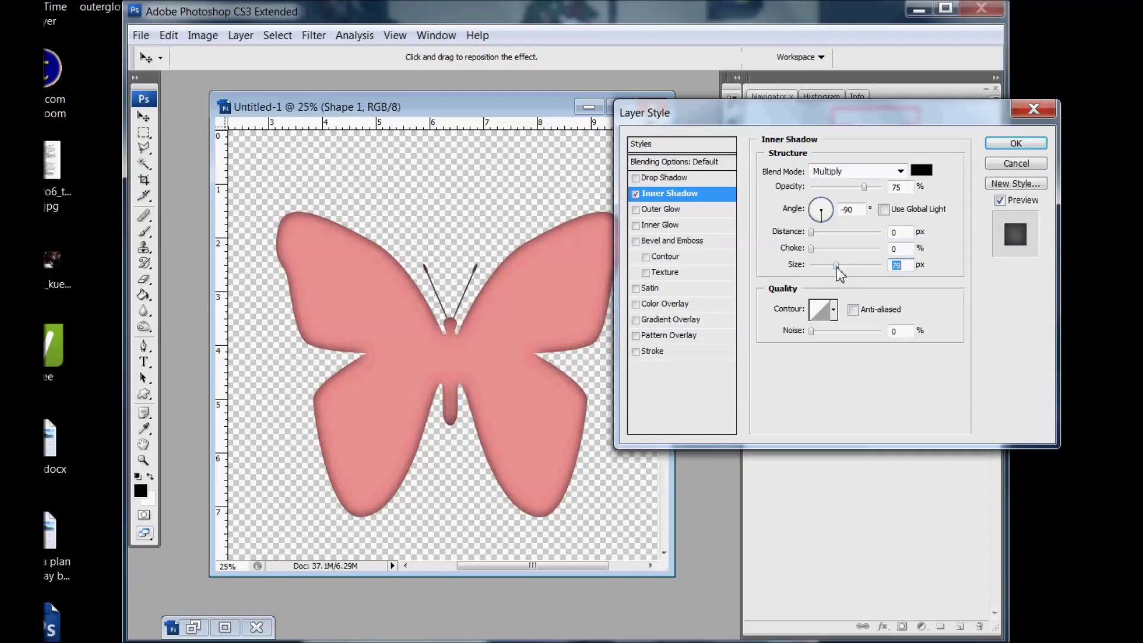
{"action": "left_click_drag", "start_coordinate": [840, 273], "coordinate": [841, 274]}
{"action": "mouse_move", "coordinate": [864, 189]}
{"action": "left_mouse_down"}
{"action": "mouse_move", "coordinate": [849, 187]}
{"action": "mouse_move", "coordinate": [851, 197]}
{"action": "left_mouse_up"}
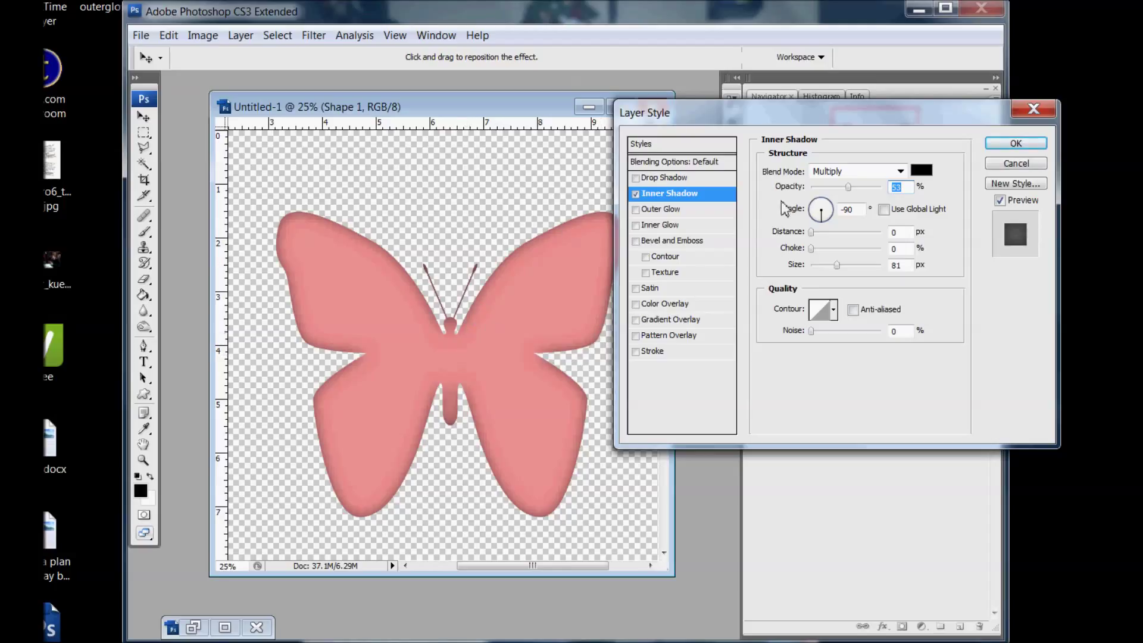
Try Color Burn as the inner shadow blend mode, then revert it to Normal.
{"action": "left_click", "coordinate": [857, 171]}
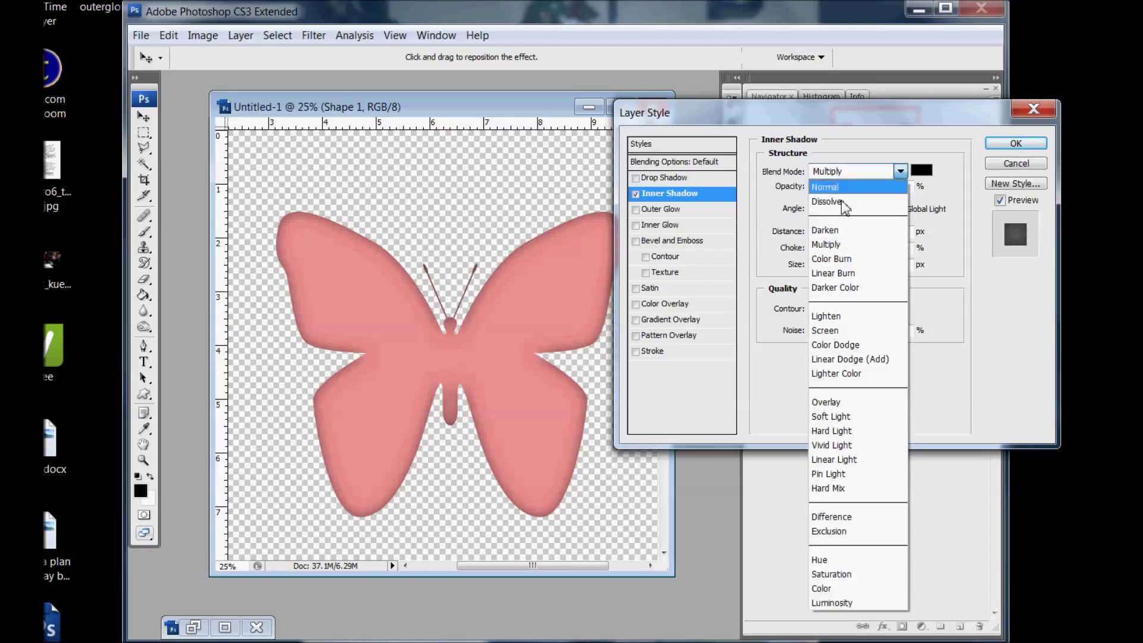
{"action": "left_click", "coordinate": [846, 248]}
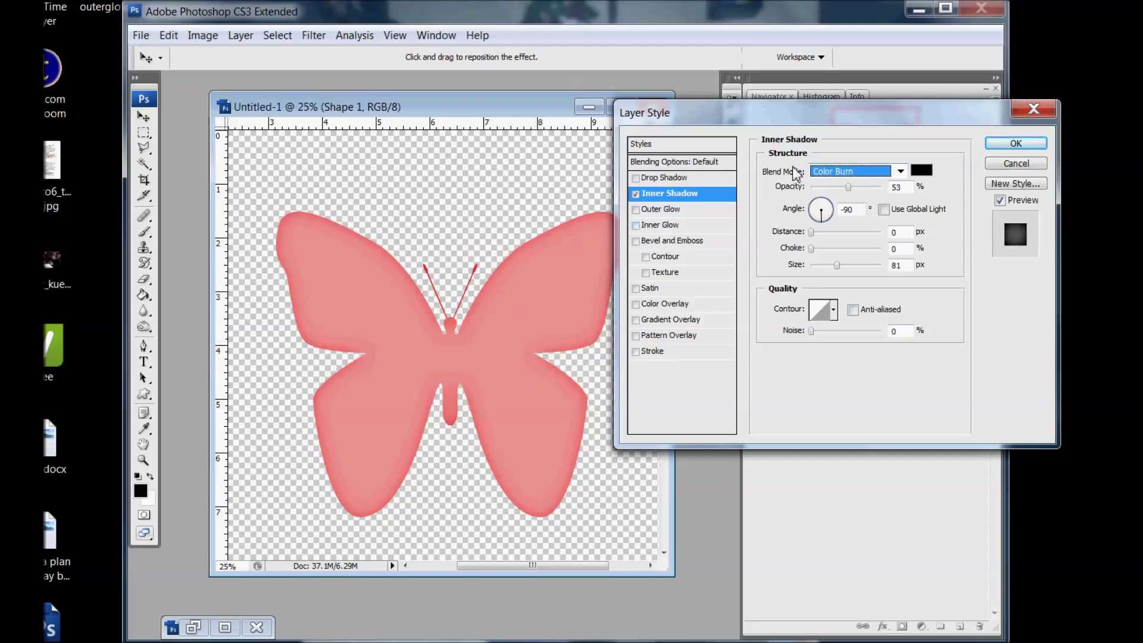
{"action": "left_click", "coordinate": [823, 171]}
{"action": "left_click", "coordinate": [849, 184]}
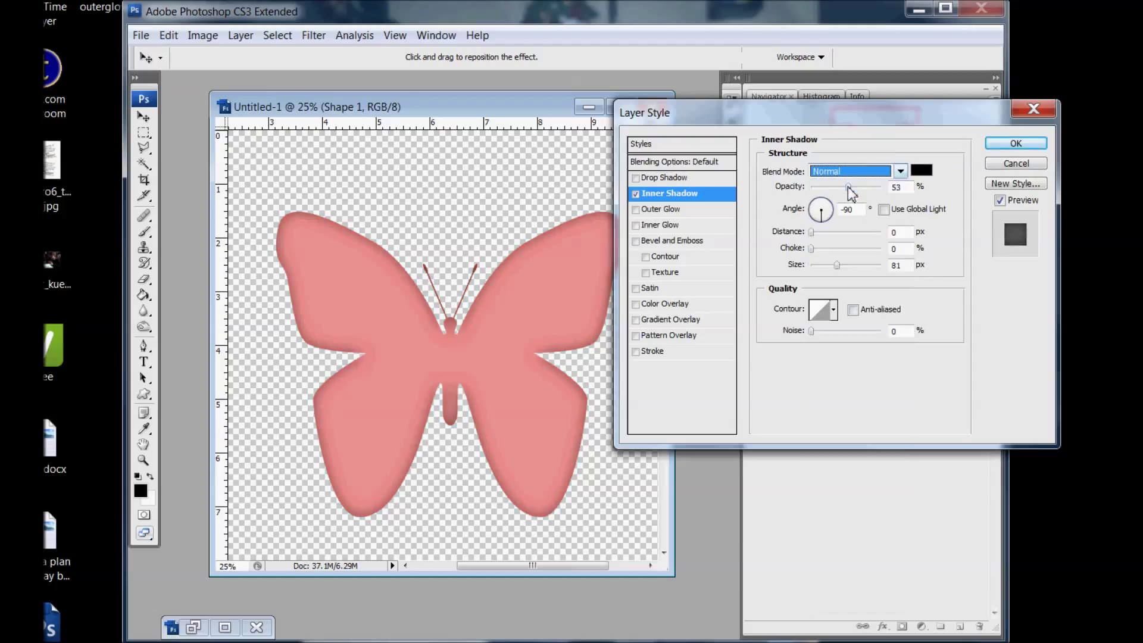
{"action": "left_click", "coordinate": [920, 172]}
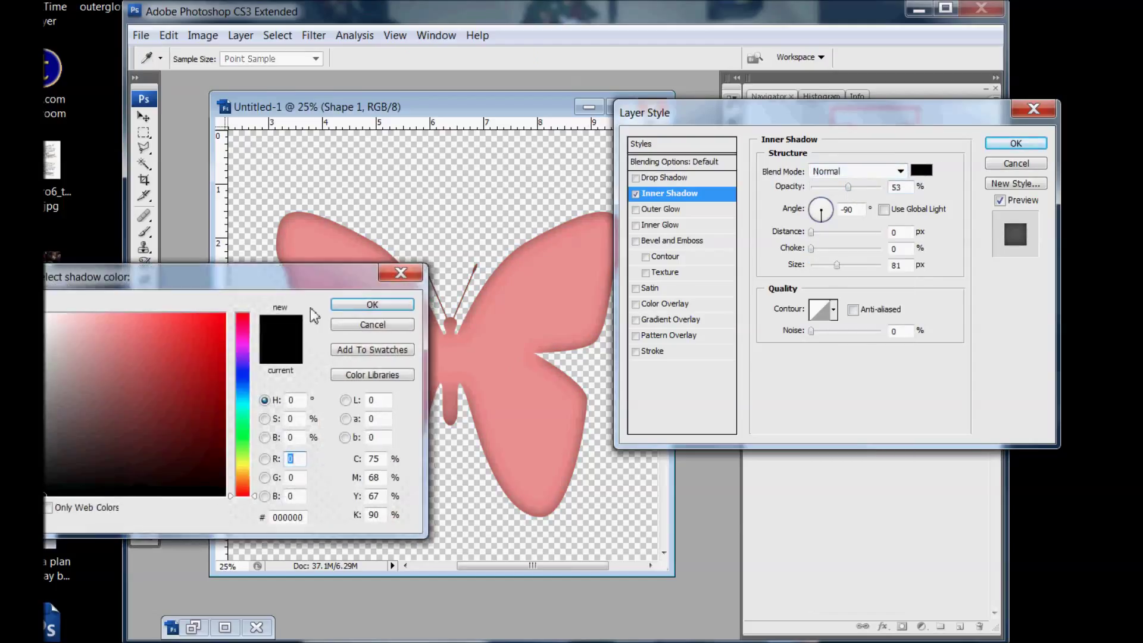
Choose a purple shadow colour and set the inner shadow size to 109 px.
{"action": "left_click_drag", "start_coordinate": [335, 280], "coordinate": [862, 260]}
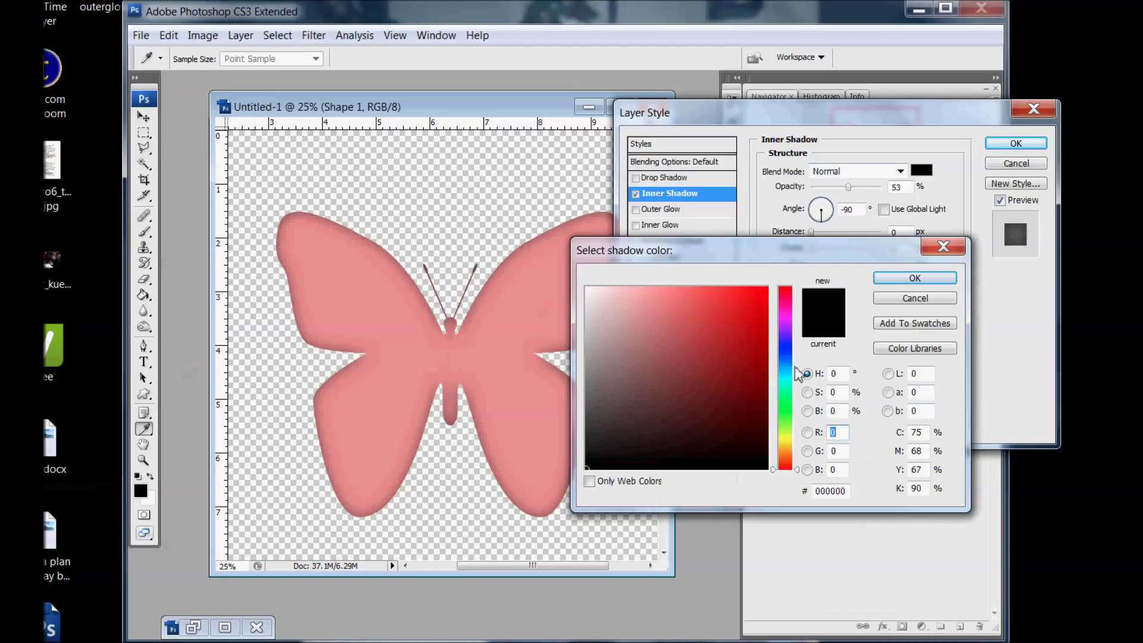
{"action": "left_click", "coordinate": [786, 320]}
{"action": "left_click", "coordinate": [722, 356]}
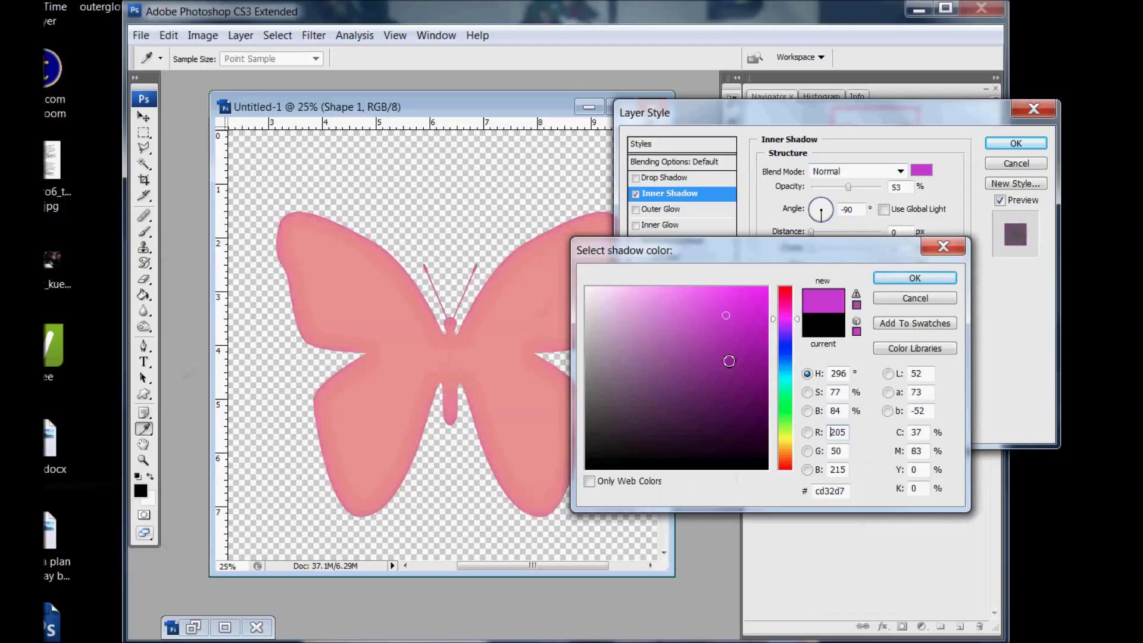
{"action": "left_click", "coordinate": [914, 279]}
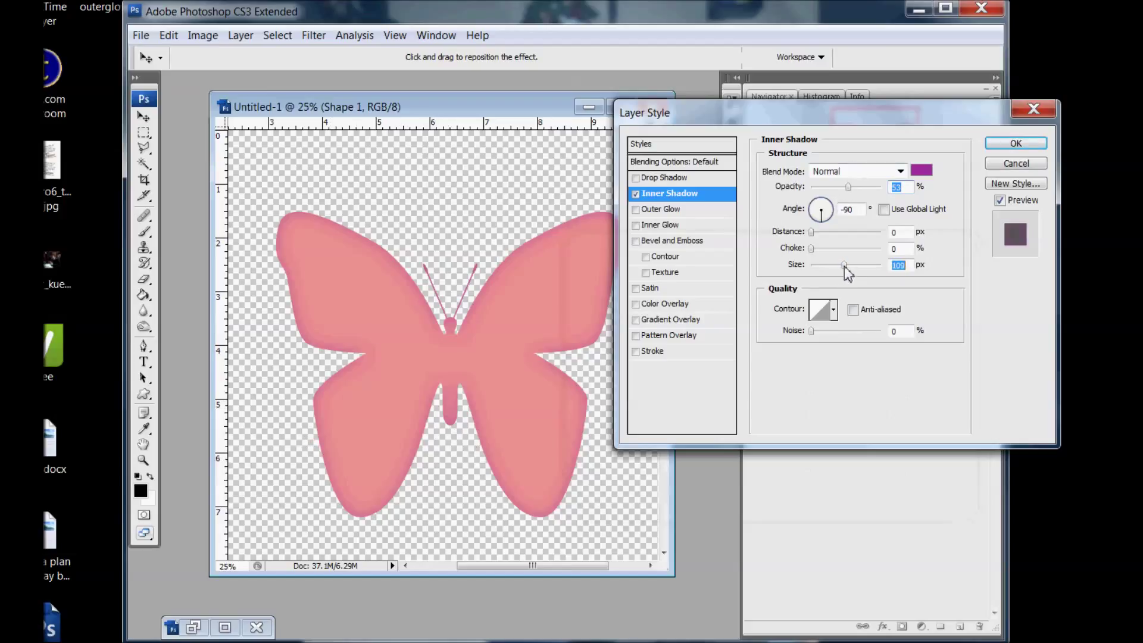
{"action": "left_click_drag", "start_coordinate": [844, 266], "coordinate": [846, 266]}
Leave the shadow blend mode on Normal and cancel the Layer Style dialog.
{"action": "left_click", "coordinate": [837, 173]}
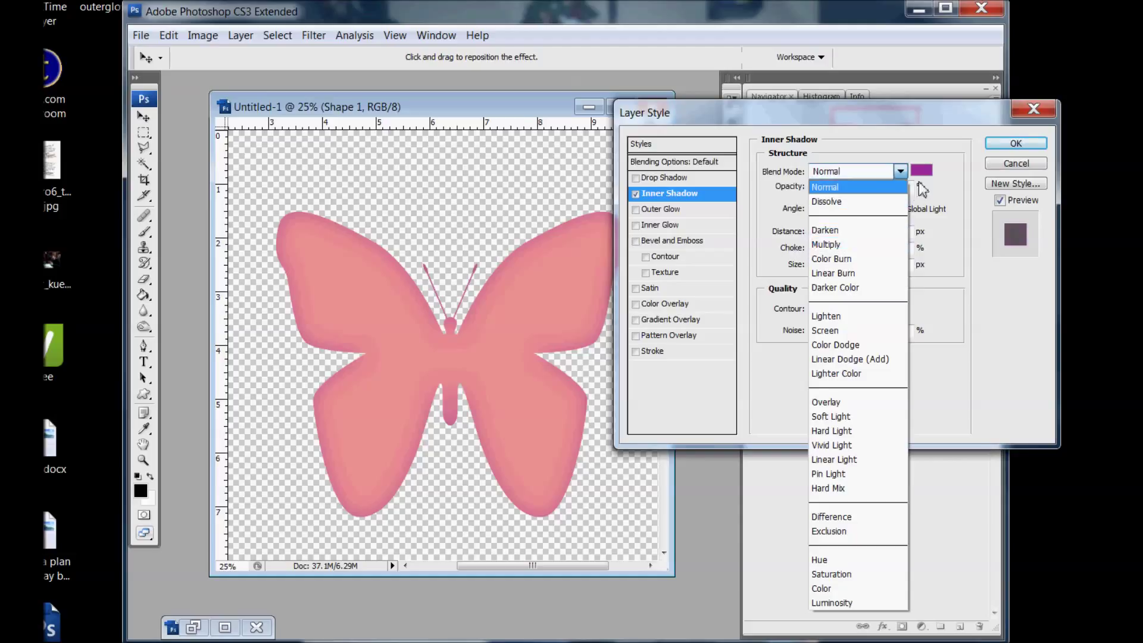
{"action": "left_click", "coordinate": [827, 187]}
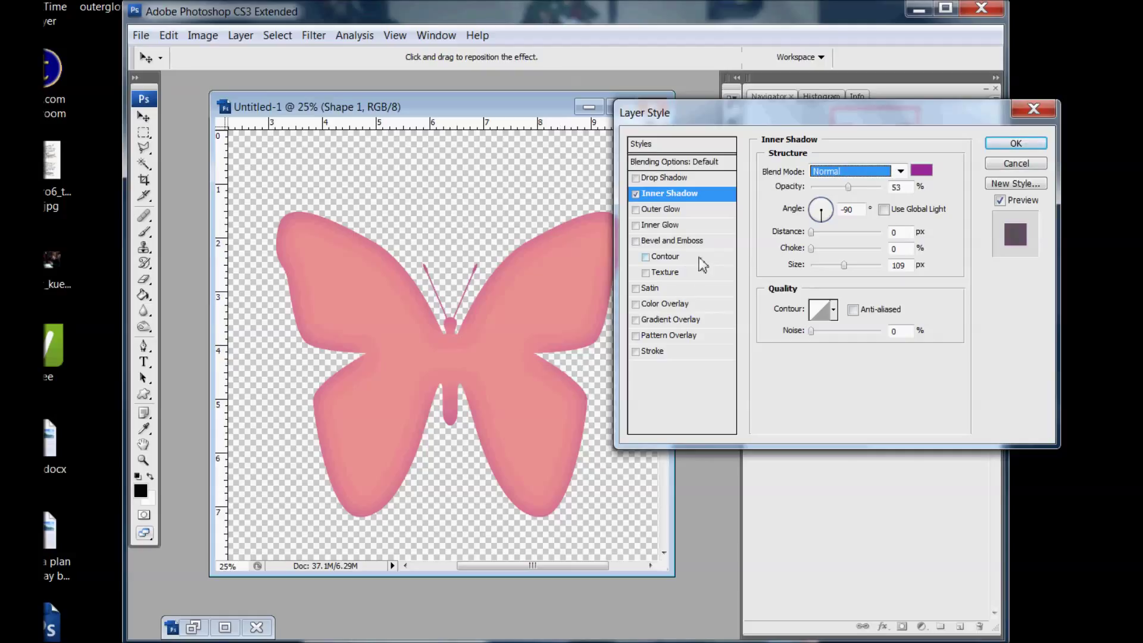
{"action": "left_click", "coordinate": [880, 172]}
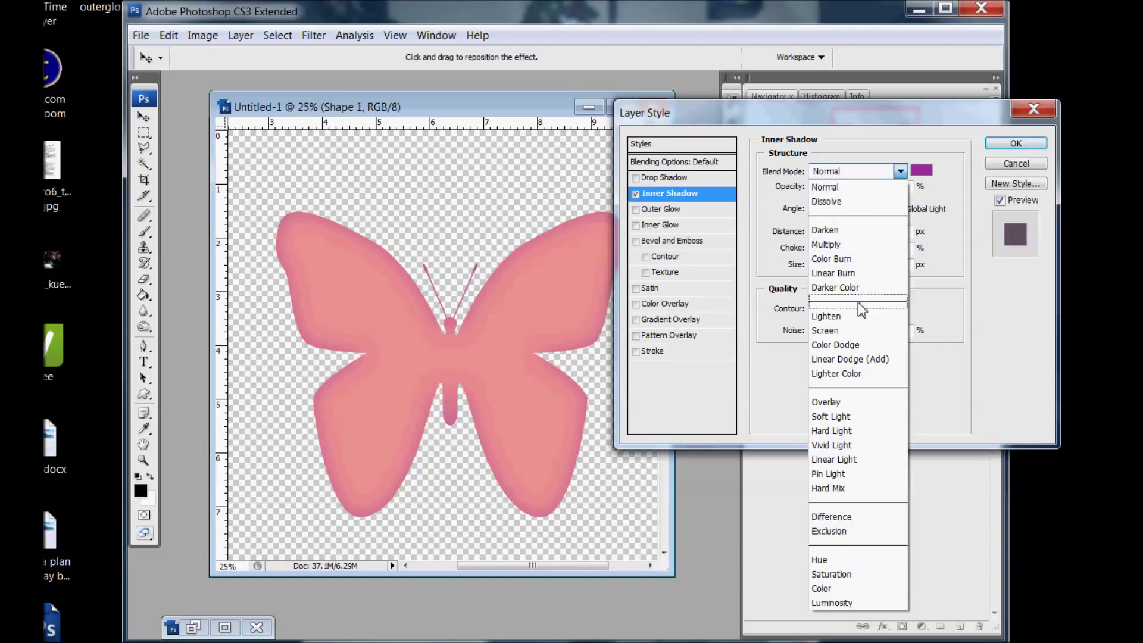
{"action": "left_click", "coordinate": [946, 323]}
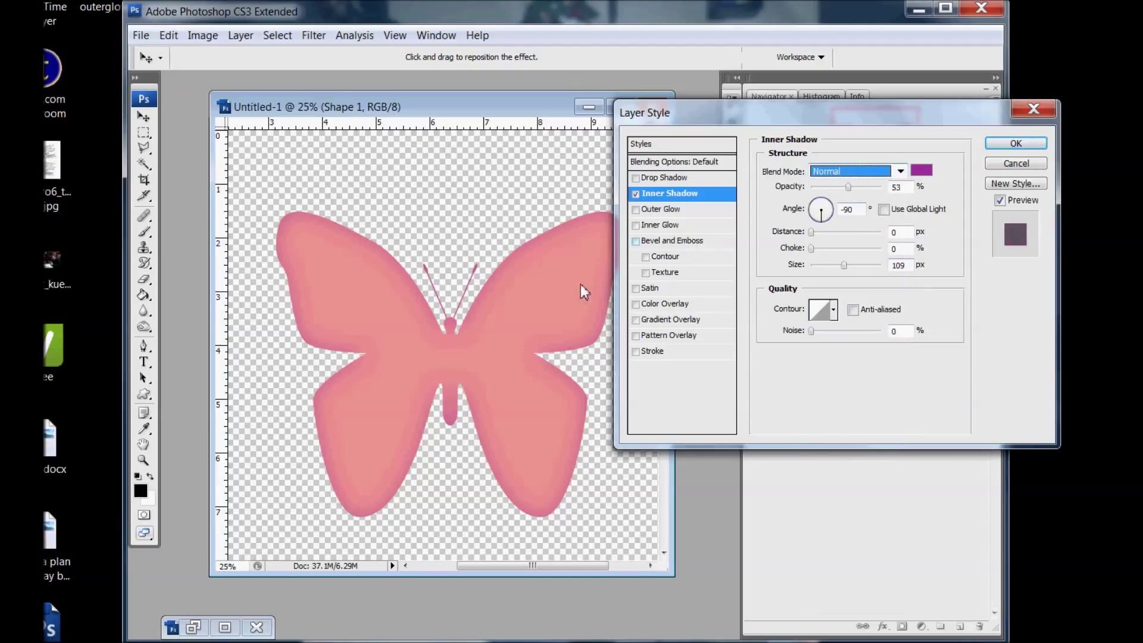
{"action": "left_click", "coordinate": [1016, 164]}
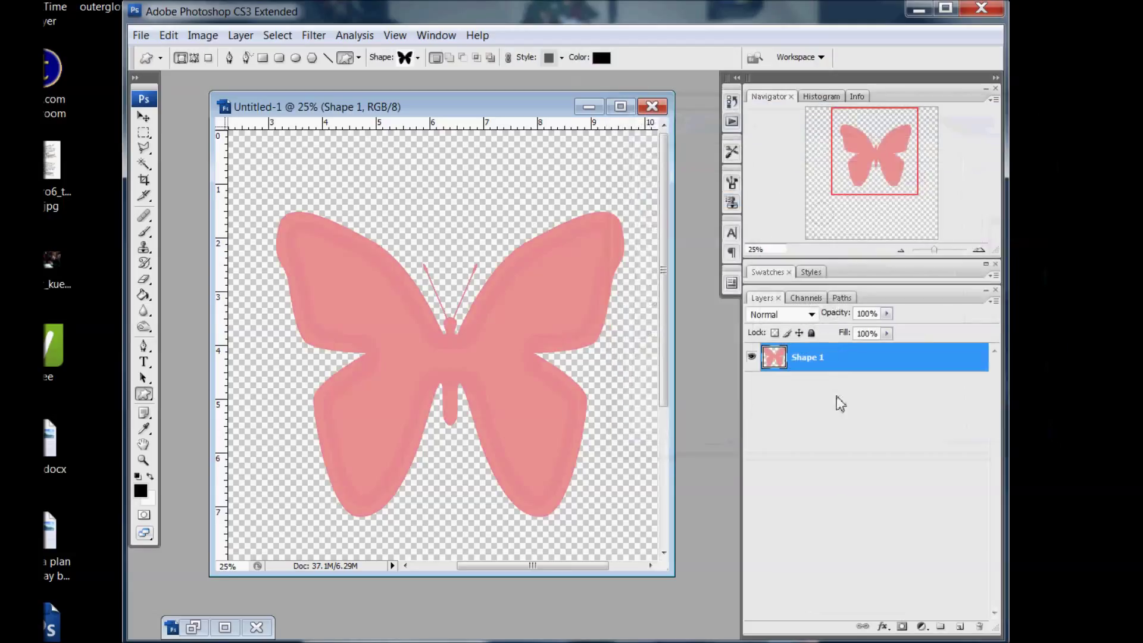
Fill a new layer with white, clip it to the butterfly and merge it into Shape 1.
{"action": "left_click", "coordinate": [960, 626]}
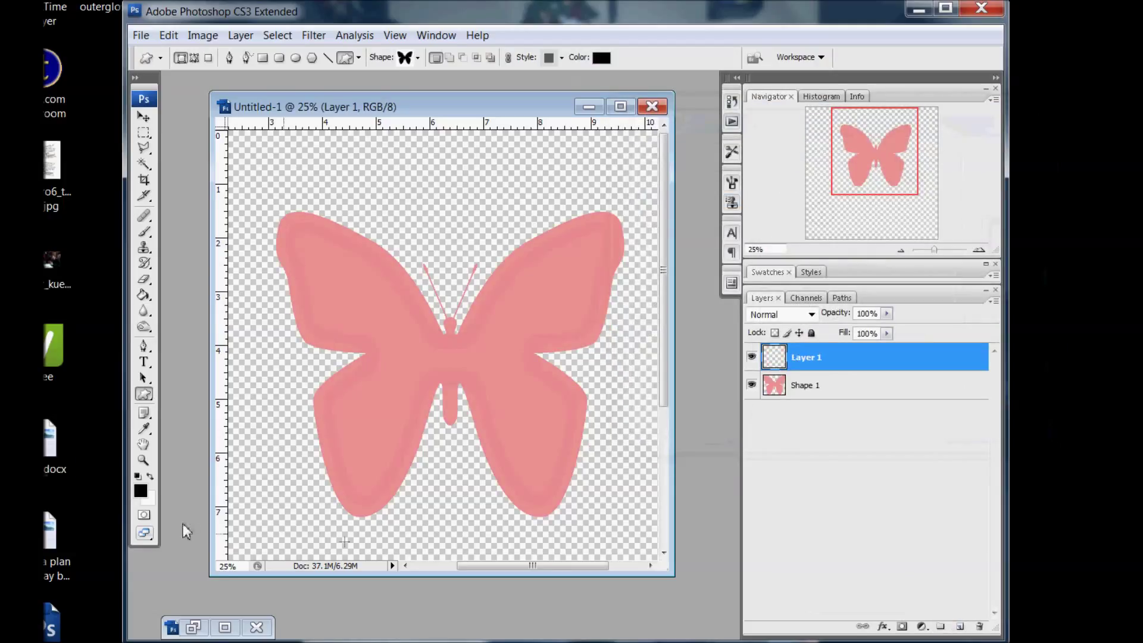
{"action": "left_click", "coordinate": [150, 476]}
{"action": "left_click", "coordinate": [143, 295]}
{"action": "left_click", "coordinate": [278, 297]}
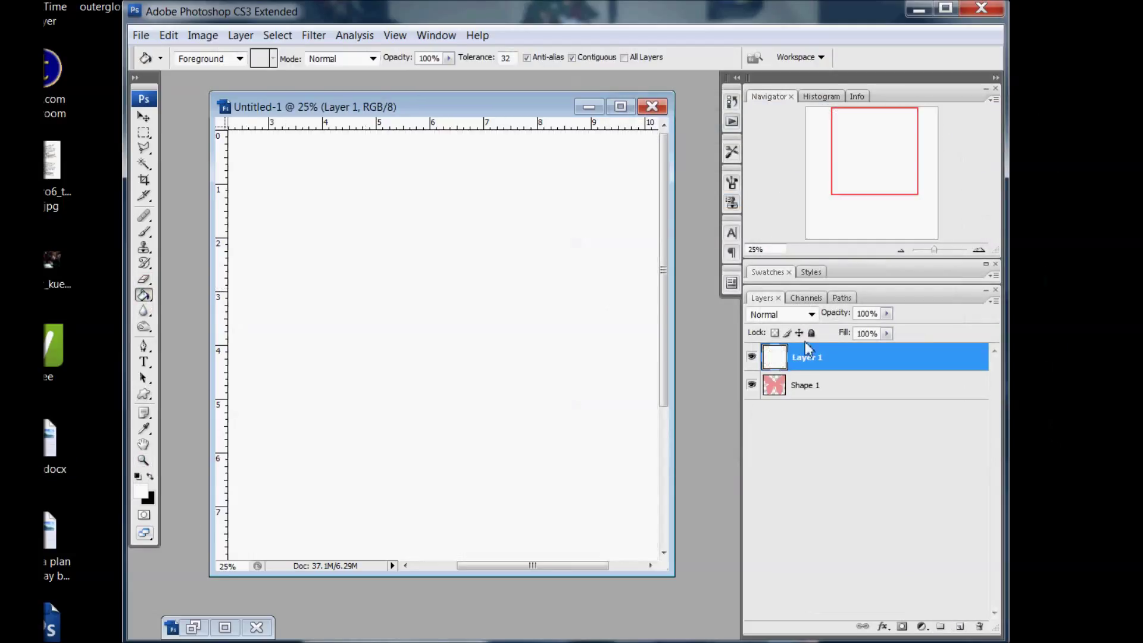
{"action": "right_click", "coordinate": [808, 356]}
{"action": "left_click", "coordinate": [885, 160]}
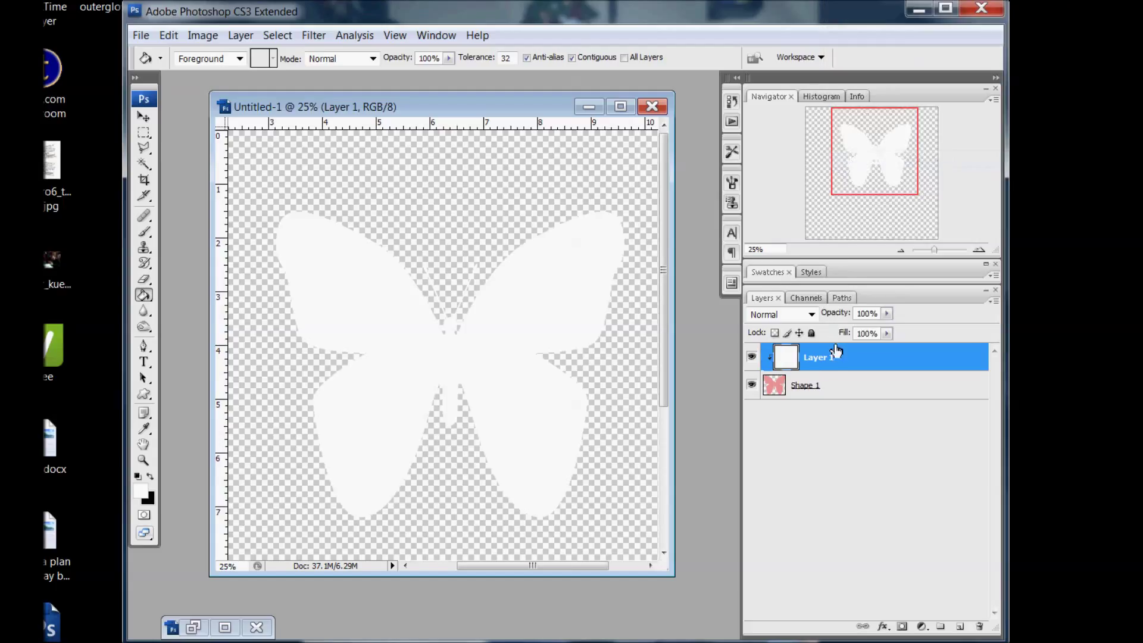
{"action": "right_click", "coordinate": [833, 357]}
{"action": "left_click", "coordinate": [857, 302]}
Enable a default Inner Shadow on Shape 1 via Blending Options.
{"action": "right_click", "coordinate": [809, 356]}
{"action": "left_click", "coordinate": [874, 15]}
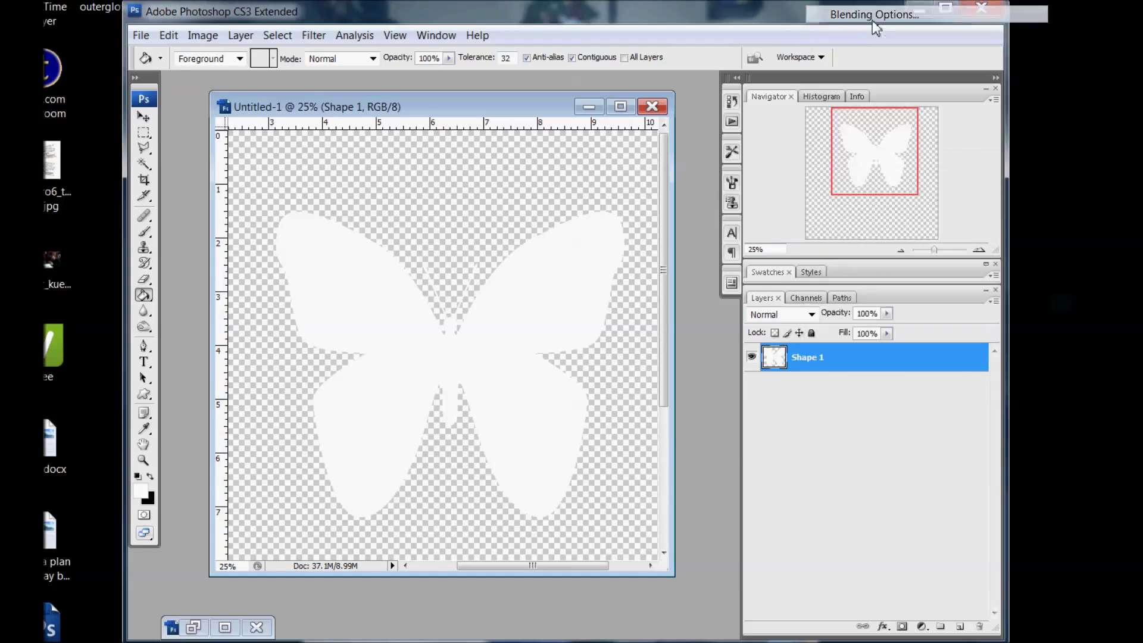
{"action": "left_click", "coordinate": [704, 193]}
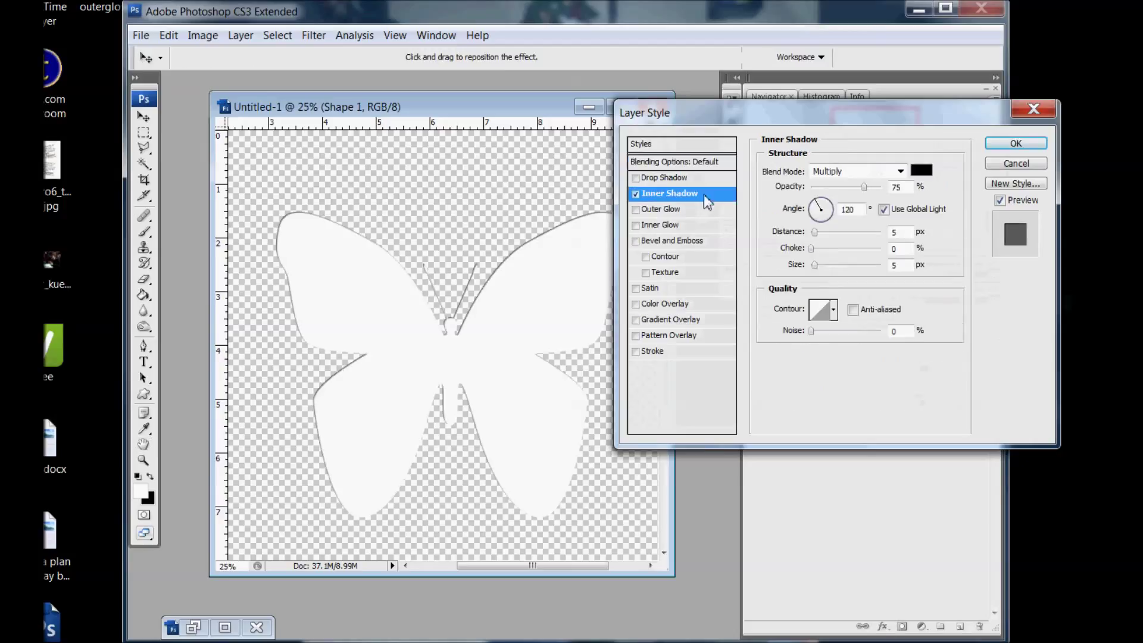
Set the inner shadow to -90° angle, 0 distance and Normal blend mode.
{"action": "double_click", "coordinate": [857, 211]}
{"action": "type", "text": "-90"}
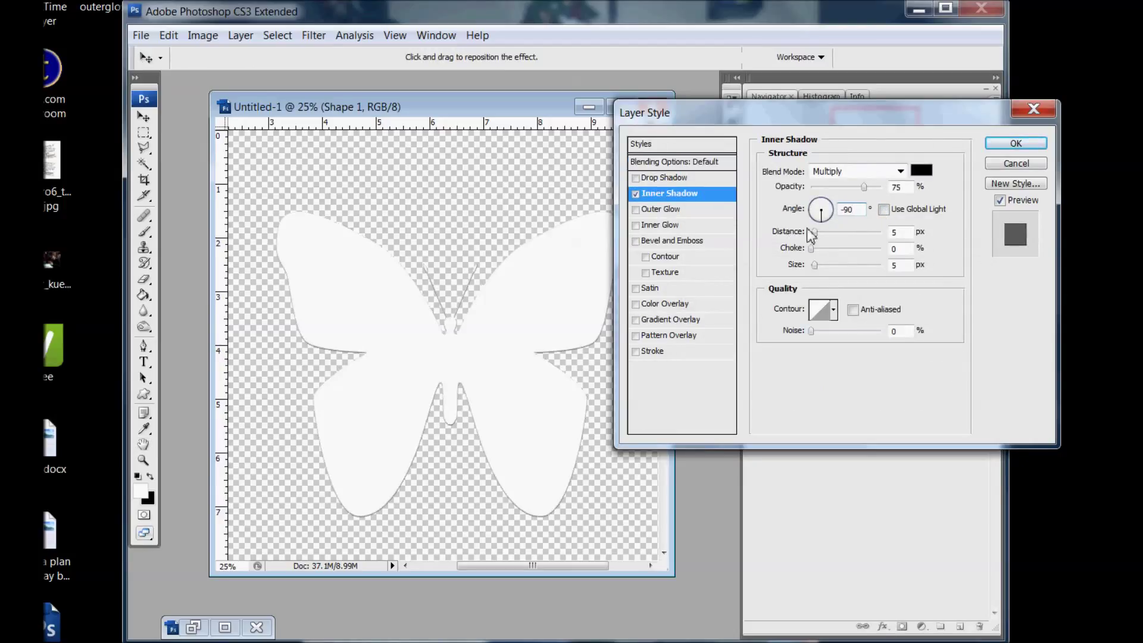
{"action": "left_click_drag", "start_coordinate": [814, 232], "coordinate": [827, 263]}
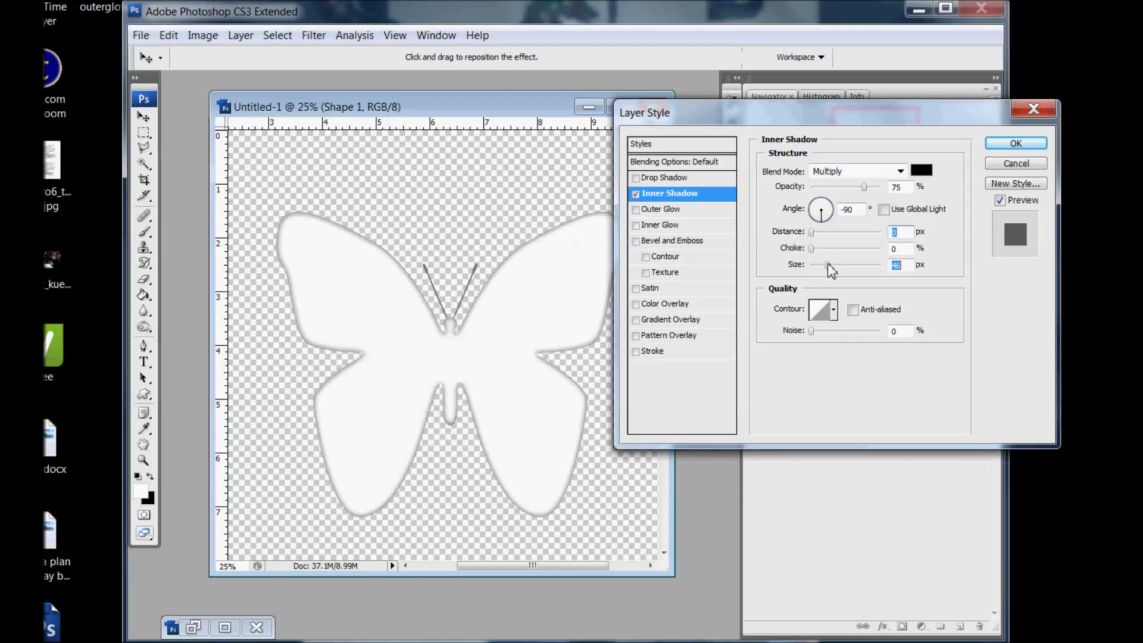
{"action": "left_click", "coordinate": [921, 171]}
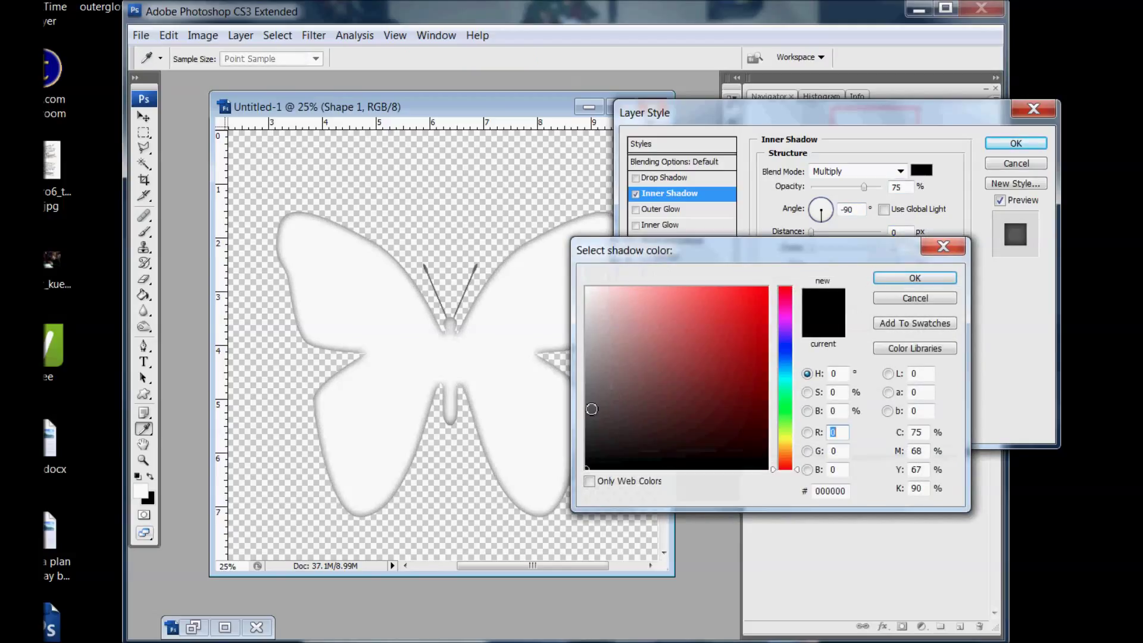
{"action": "left_click_drag", "start_coordinate": [591, 409], "coordinate": [595, 392]}
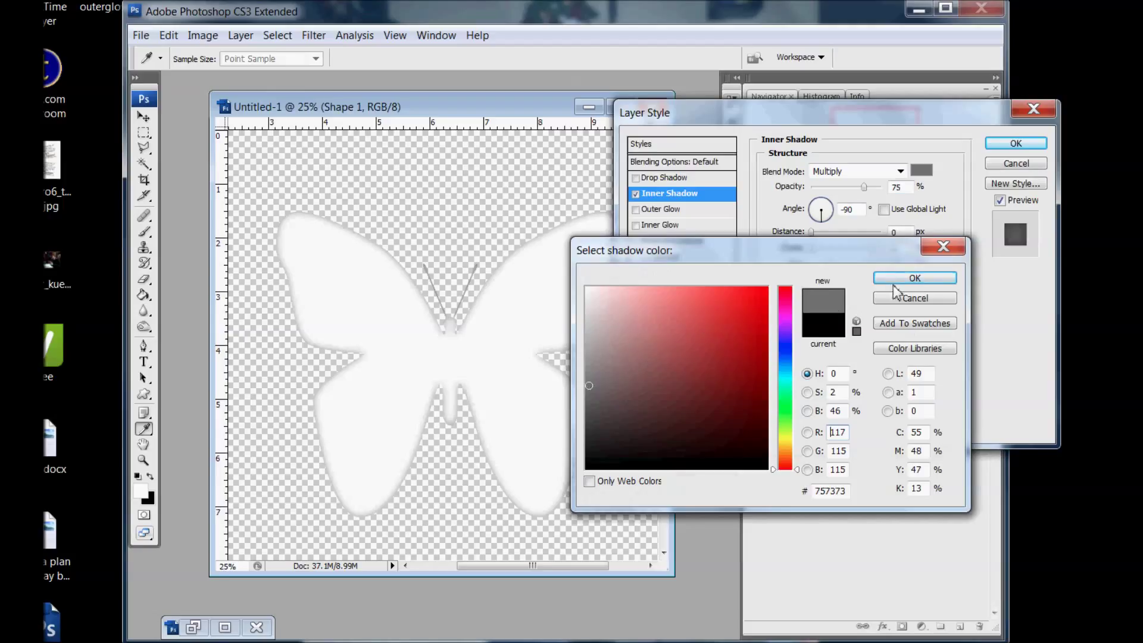
{"action": "left_click", "coordinate": [915, 278]}
{"action": "left_click", "coordinate": [865, 168]}
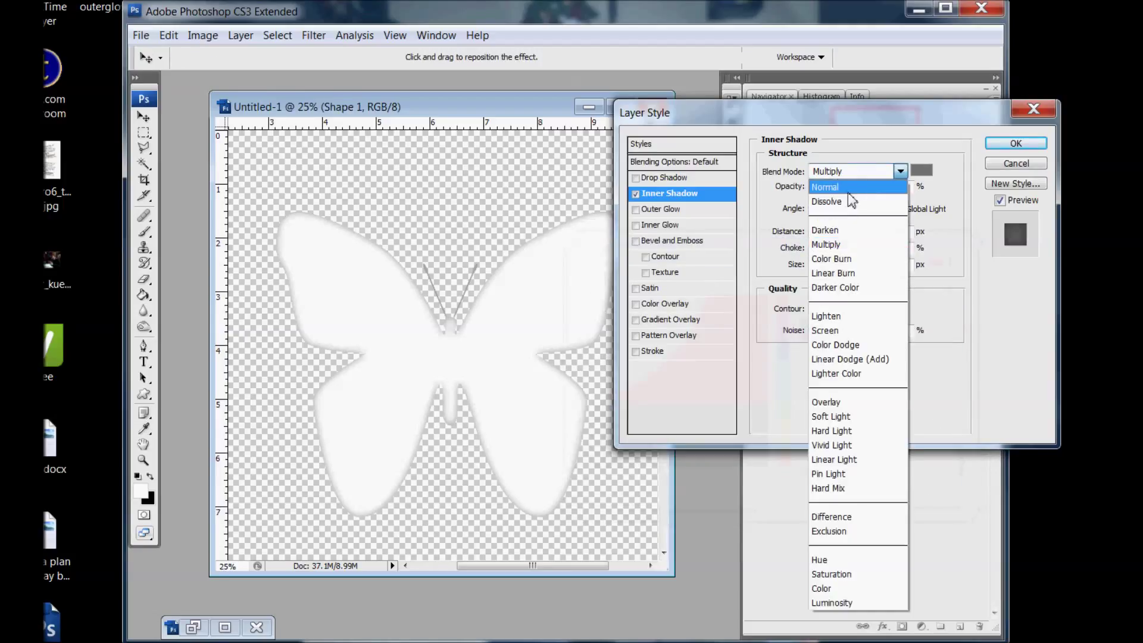
{"action": "left_click", "coordinate": [880, 177]}
Give the shadow a teal colour, 84 px size and 58% opacity, and apply it.
{"action": "left_click", "coordinate": [921, 171]}
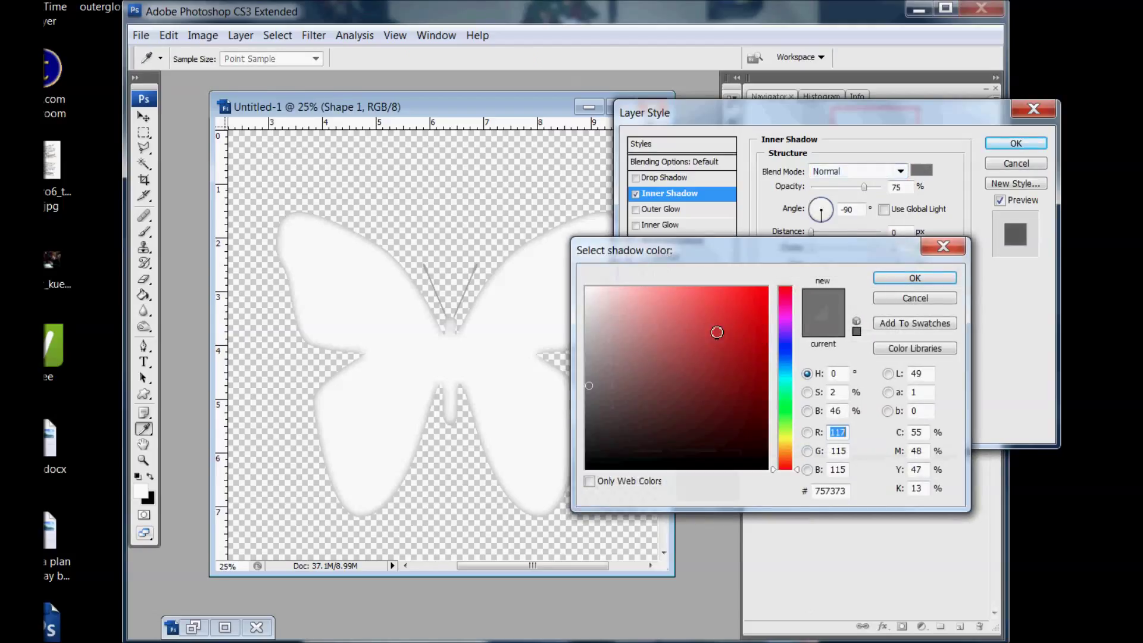
{"action": "left_click", "coordinate": [784, 373]}
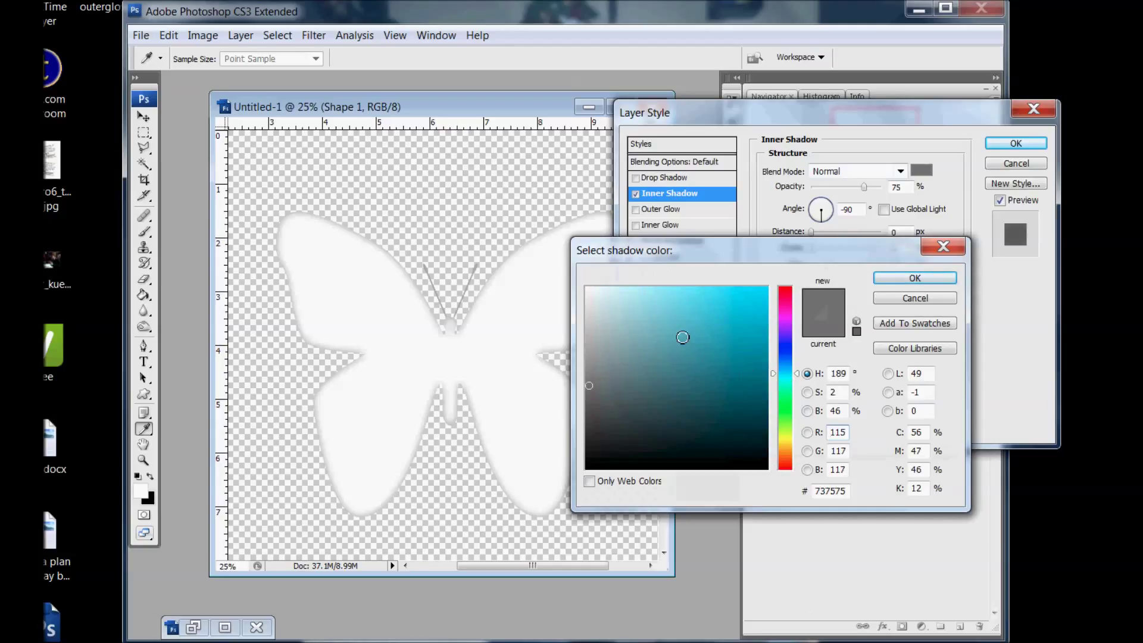
{"action": "left_click", "coordinate": [683, 337]}
{"action": "left_click", "coordinate": [892, 279]}
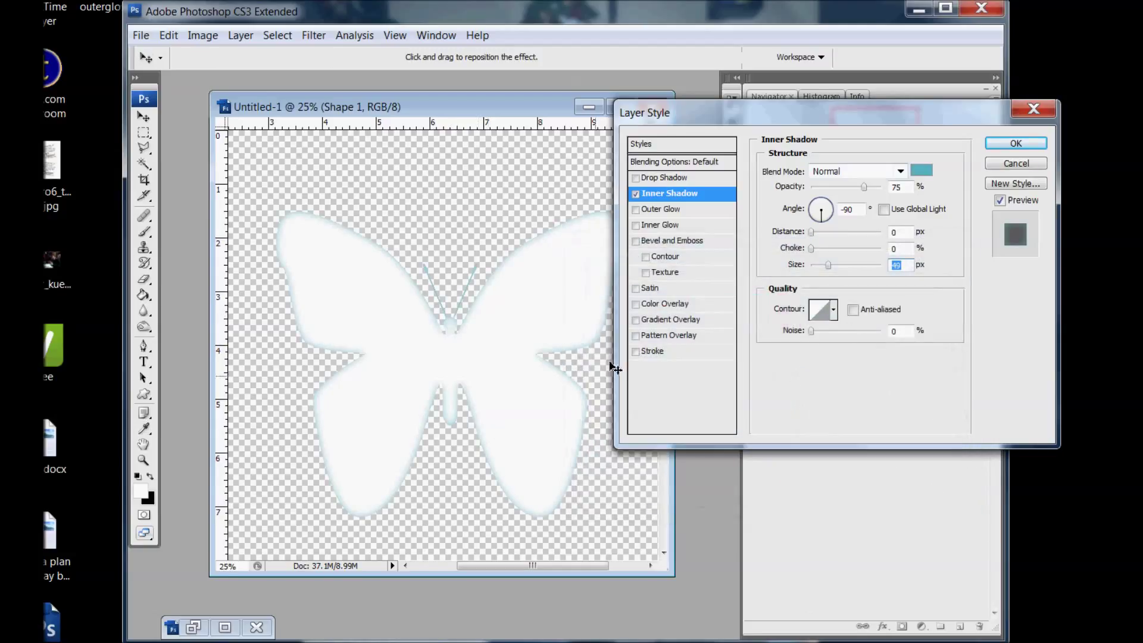
{"action": "left_click_drag", "start_coordinate": [828, 265], "coordinate": [837, 265]}
{"action": "left_click_drag", "start_coordinate": [863, 187], "coordinate": [860, 188]}
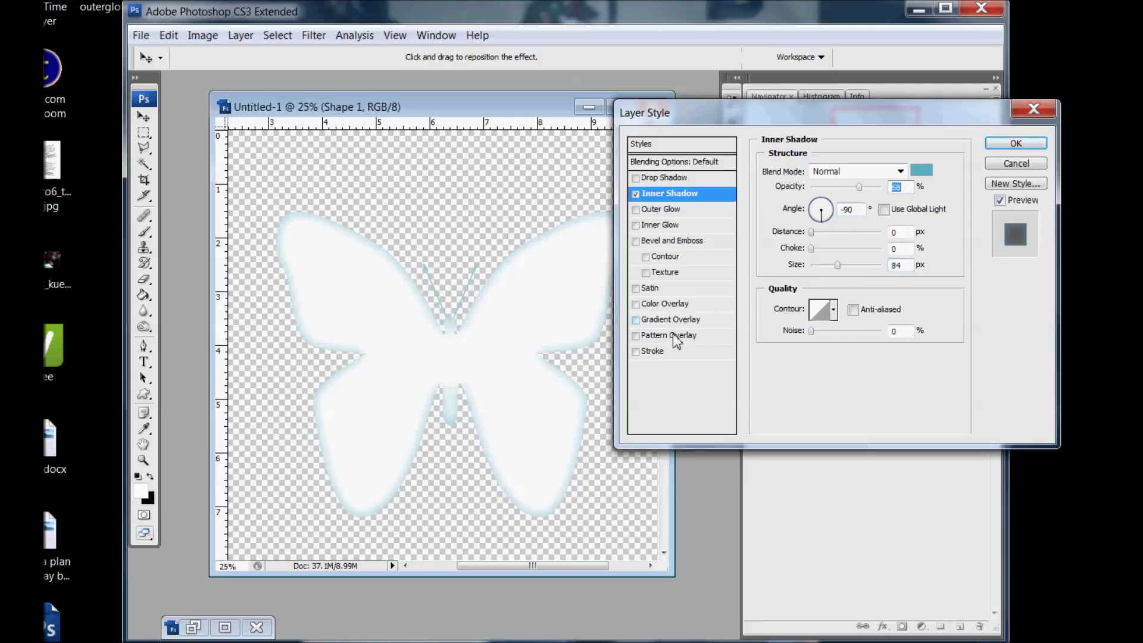
{"action": "left_click", "coordinate": [1017, 147]}
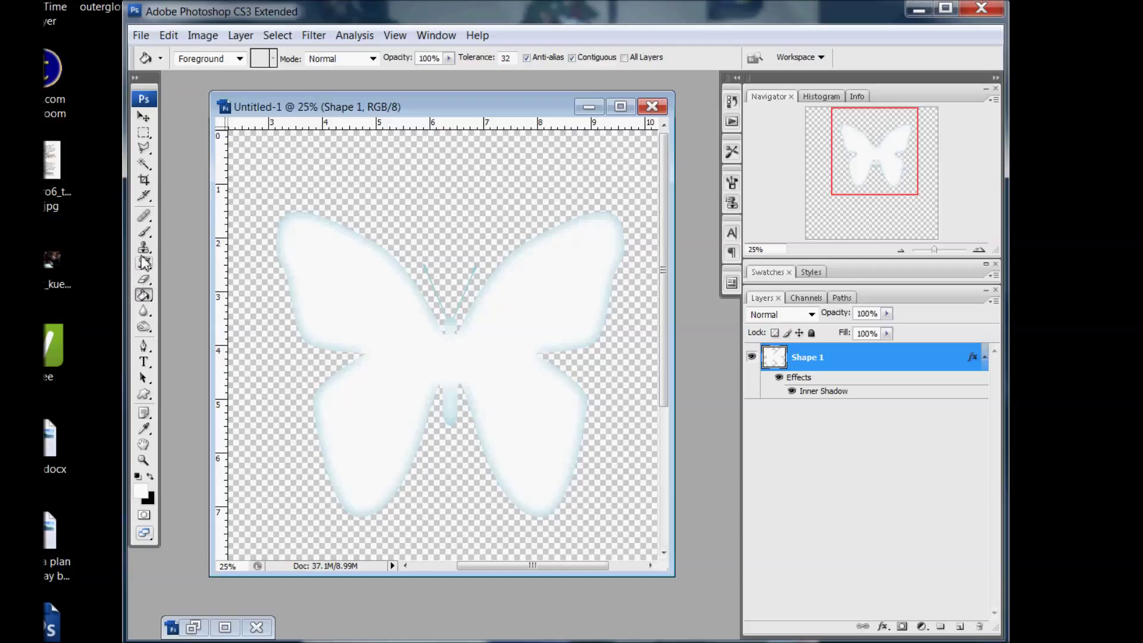
Select the Dodge Tool and add a new empty Layer 1 above the butterfly.
{"action": "left_click", "coordinate": [145, 331]}
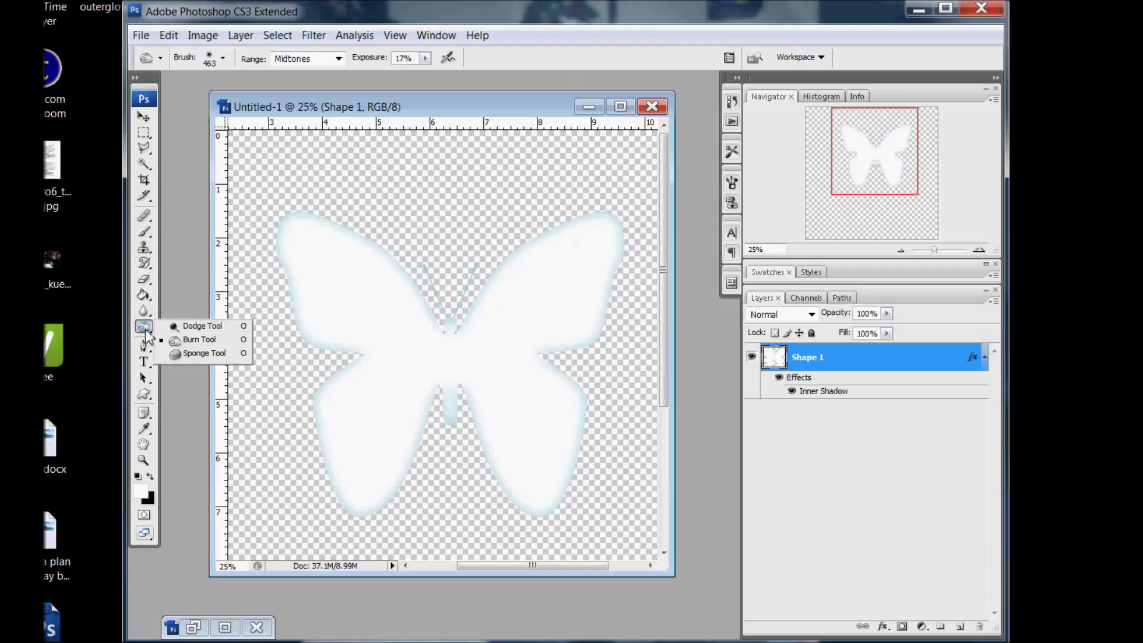
{"action": "left_click", "coordinate": [199, 326]}
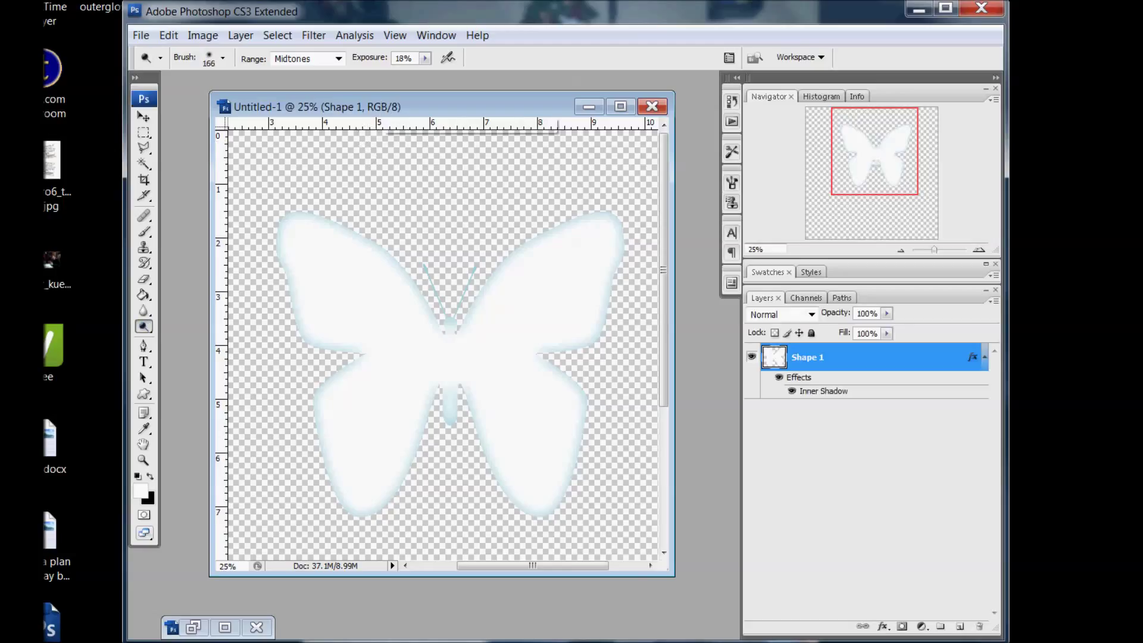
{"action": "left_click", "coordinate": [960, 625]}
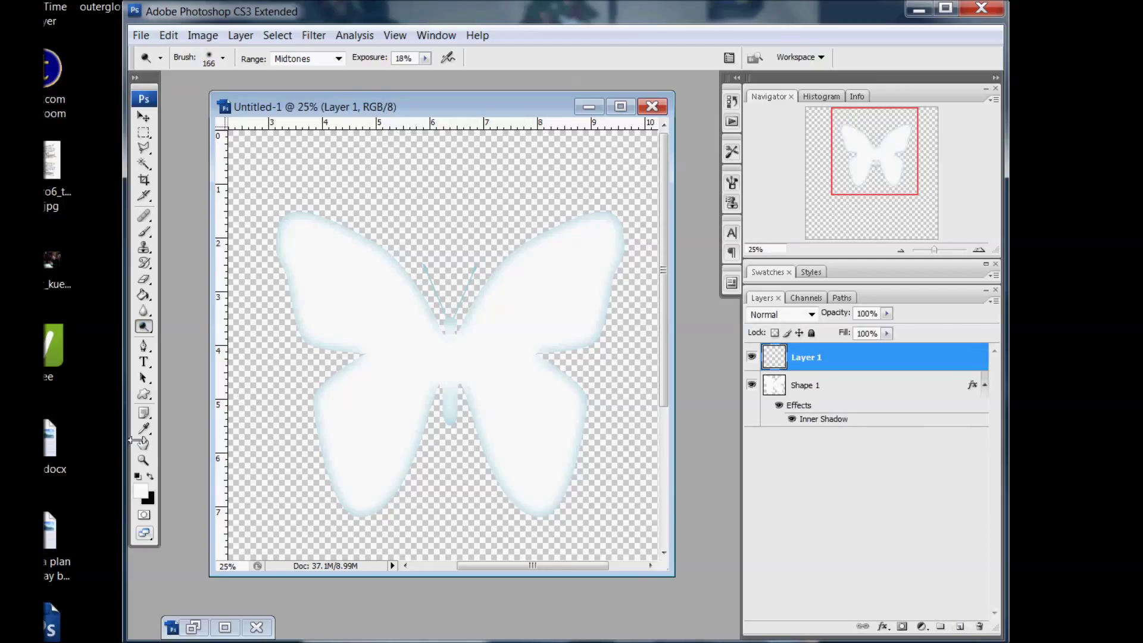
Fill a new layer with pink, clip it to the butterfly and merge it into Shape 1.
{"action": "left_click", "coordinate": [141, 491]}
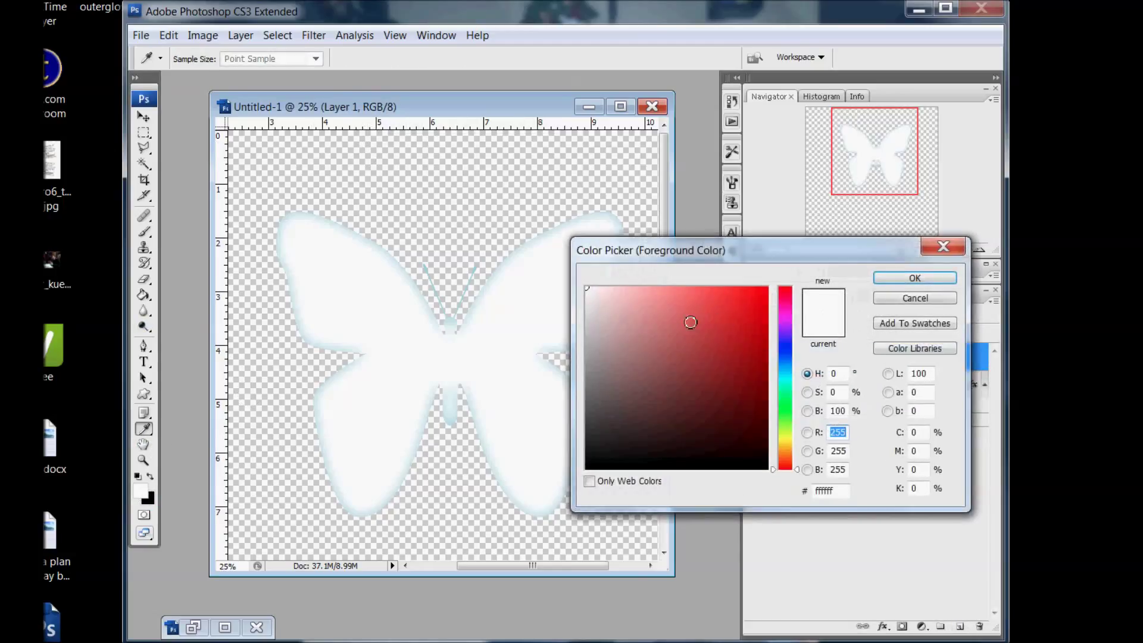
{"action": "left_click", "coordinate": [690, 322]}
{"action": "left_click", "coordinate": [914, 277]}
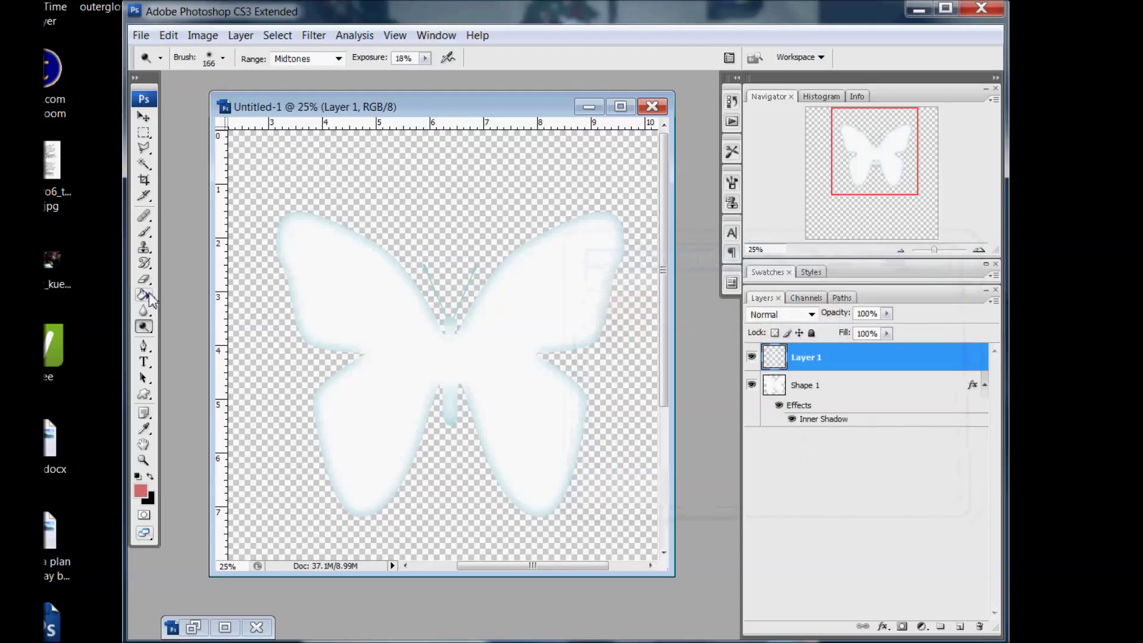
{"action": "left_click", "coordinate": [143, 295]}
{"action": "left_click", "coordinate": [446, 291]}
{"action": "right_click", "coordinate": [828, 364]}
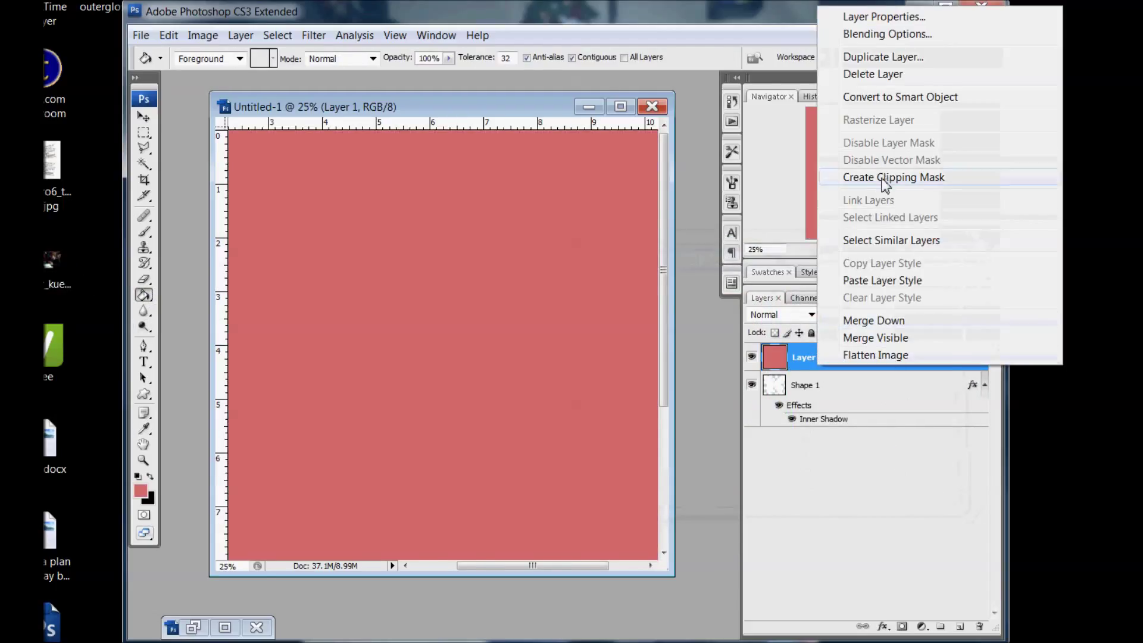
{"action": "left_click", "coordinate": [886, 179]}
{"action": "right_click", "coordinate": [847, 365]}
{"action": "left_click", "coordinate": [863, 321]}
Clear the layer style from Shape 1, removing its inner shadow.
{"action": "right_click", "coordinate": [829, 375]}
{"action": "left_click", "coordinate": [869, 302]}
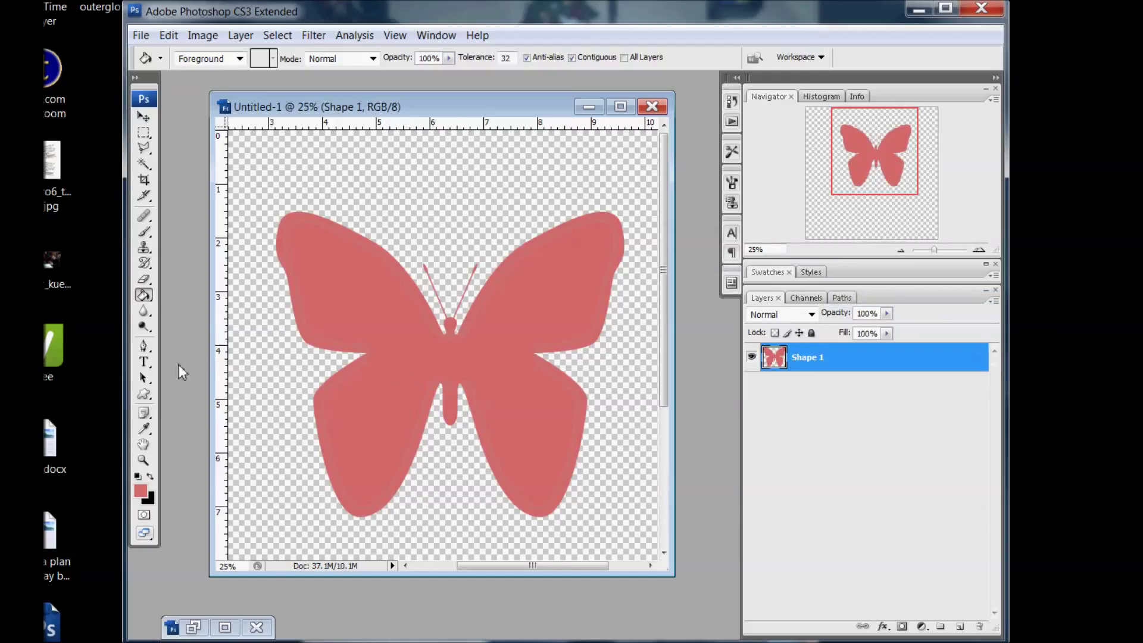
{"action": "left_click", "coordinate": [143, 326]}
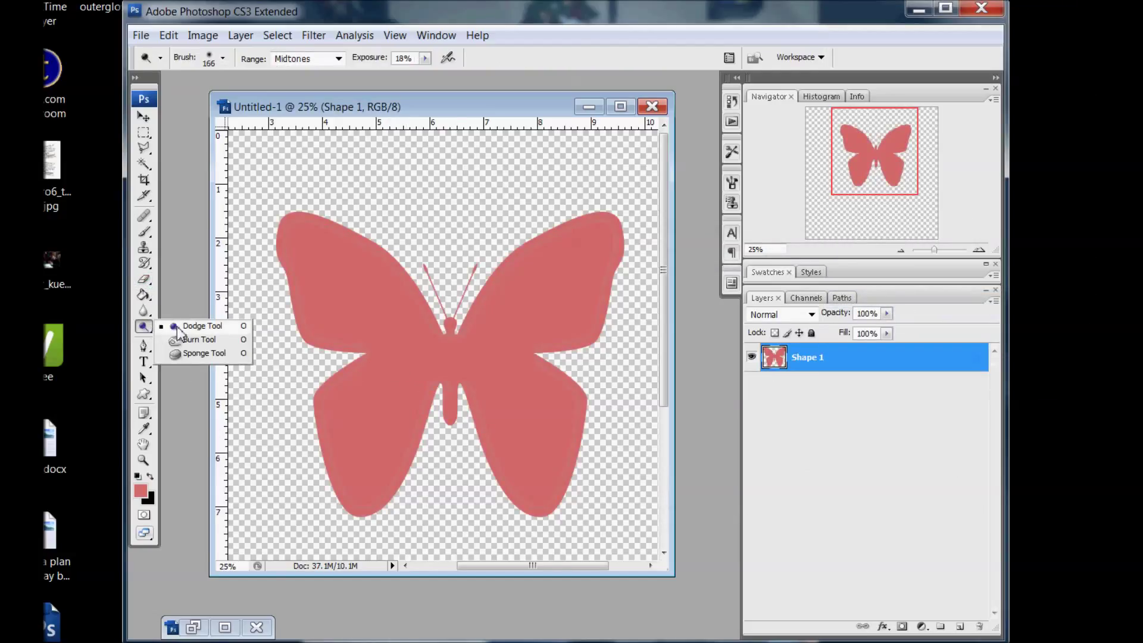
{"action": "left_click", "coordinate": [176, 326]}
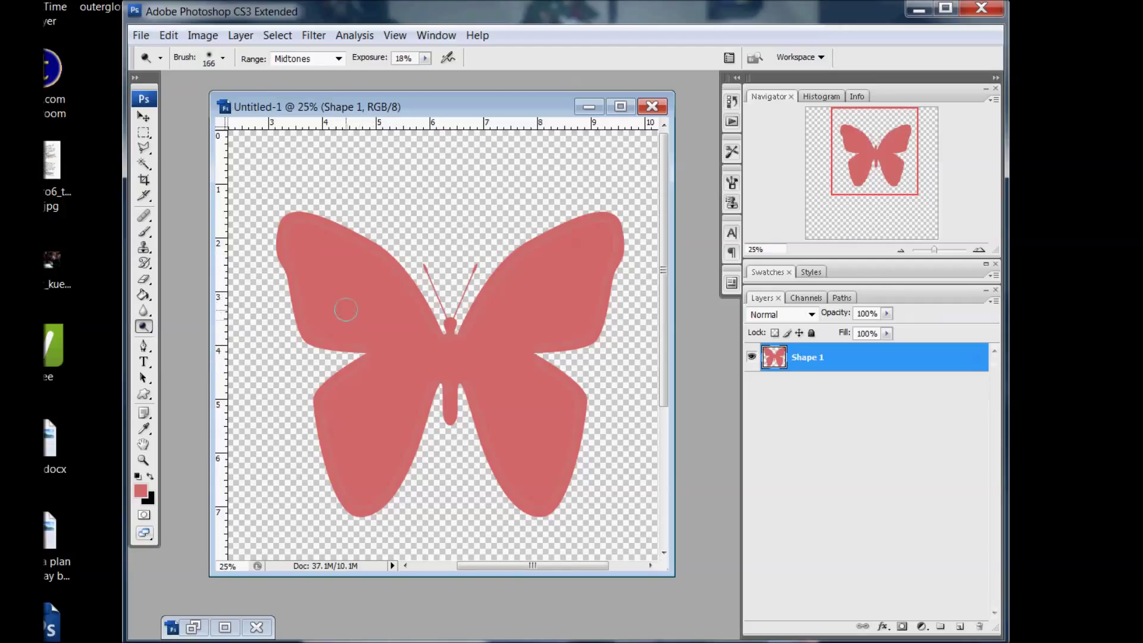
Set the Dodge brush to 166 px at 13% hardness, Midtones range, 18% exposure.
{"action": "left_click", "coordinate": [223, 58]}
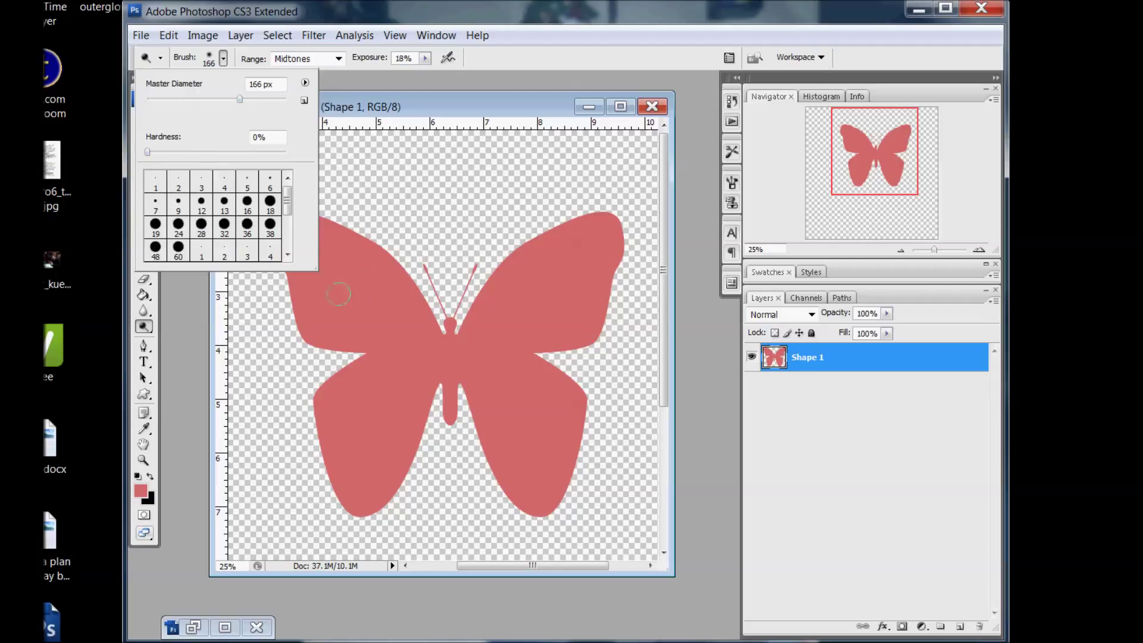
{"action": "left_click_drag", "start_coordinate": [147, 152], "coordinate": [301, 159]}
{"action": "left_click_drag", "start_coordinate": [288, 156], "coordinate": [166, 153]}
{"action": "left_click", "coordinate": [338, 59]}
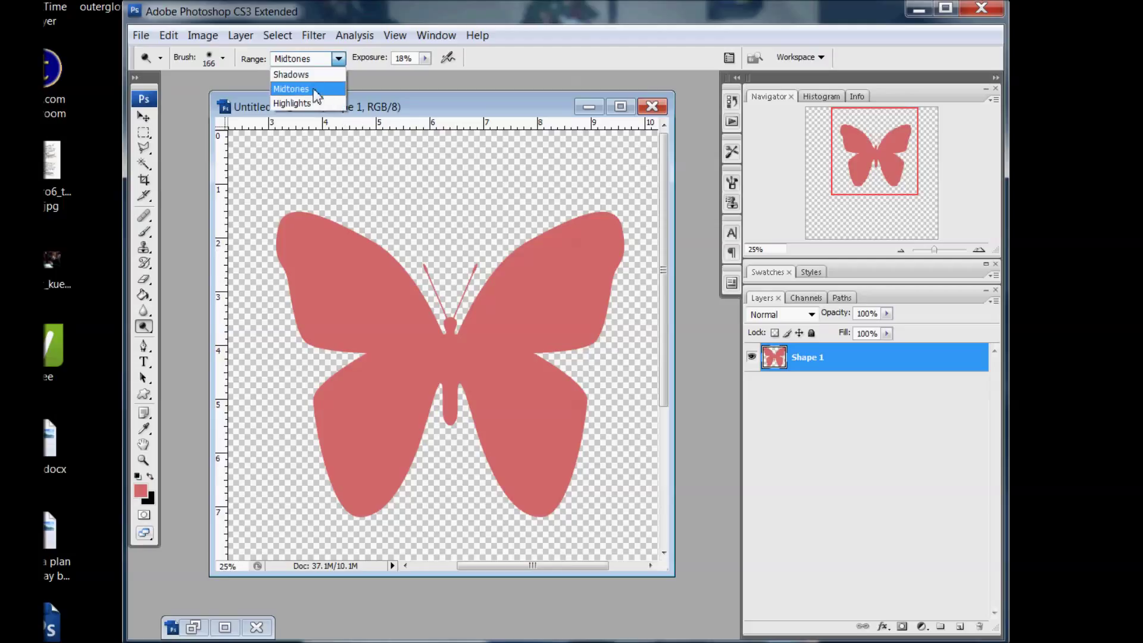
{"action": "left_click", "coordinate": [315, 89]}
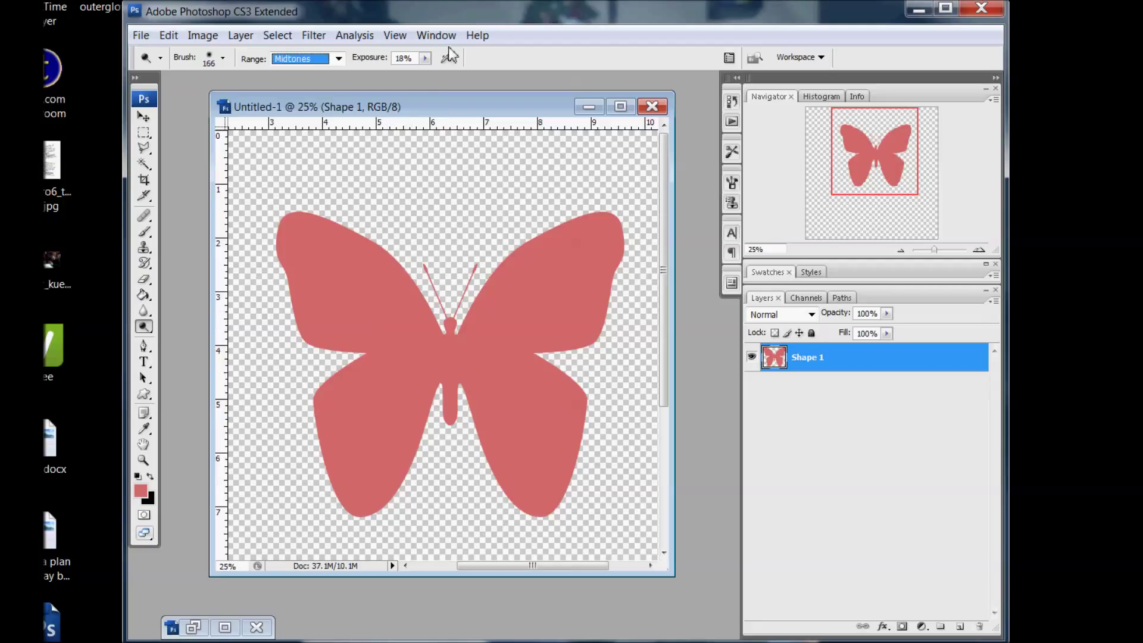
{"action": "left_click", "coordinate": [425, 58]}
{"action": "left_click", "coordinate": [427, 60]}
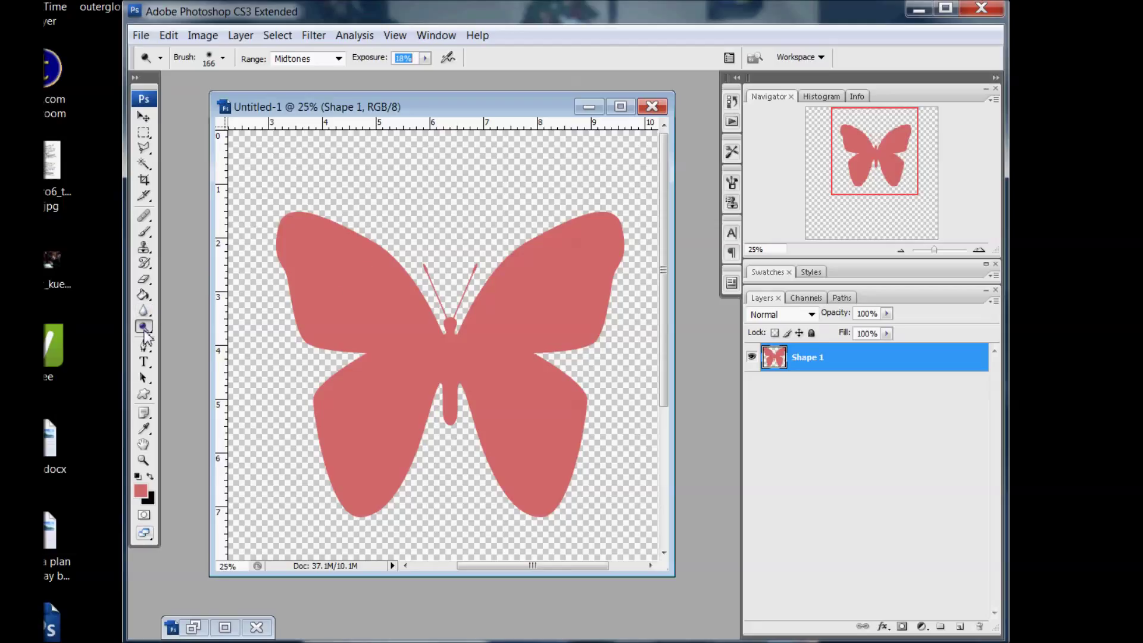
With the Dodge Tool at 18% Midtones exposure, lighten the upper-left and upper-right wing centres.
{"action": "left_click_drag", "start_coordinate": [143, 327], "coordinate": [199, 327]}
{"action": "mouse_move", "coordinate": [353, 272]}
{"action": "left_mouse_down"}
{"action": "mouse_move", "coordinate": [324, 268]}
{"action": "mouse_move", "coordinate": [360, 280]}
{"action": "mouse_move", "coordinate": [375, 311]}
{"action": "mouse_move", "coordinate": [333, 299]}
{"action": "mouse_move", "coordinate": [339, 252]}
{"action": "mouse_move", "coordinate": [377, 321]}
{"action": "left_mouse_up"}
{"action": "mouse_move", "coordinate": [532, 342]}
{"action": "left_mouse_down"}
{"action": "mouse_move", "coordinate": [529, 317]}
{"action": "mouse_move", "coordinate": [550, 280]}
{"action": "mouse_move", "coordinate": [571, 250]}
{"action": "mouse_move", "coordinate": [597, 256]}
{"action": "left_mouse_up"}
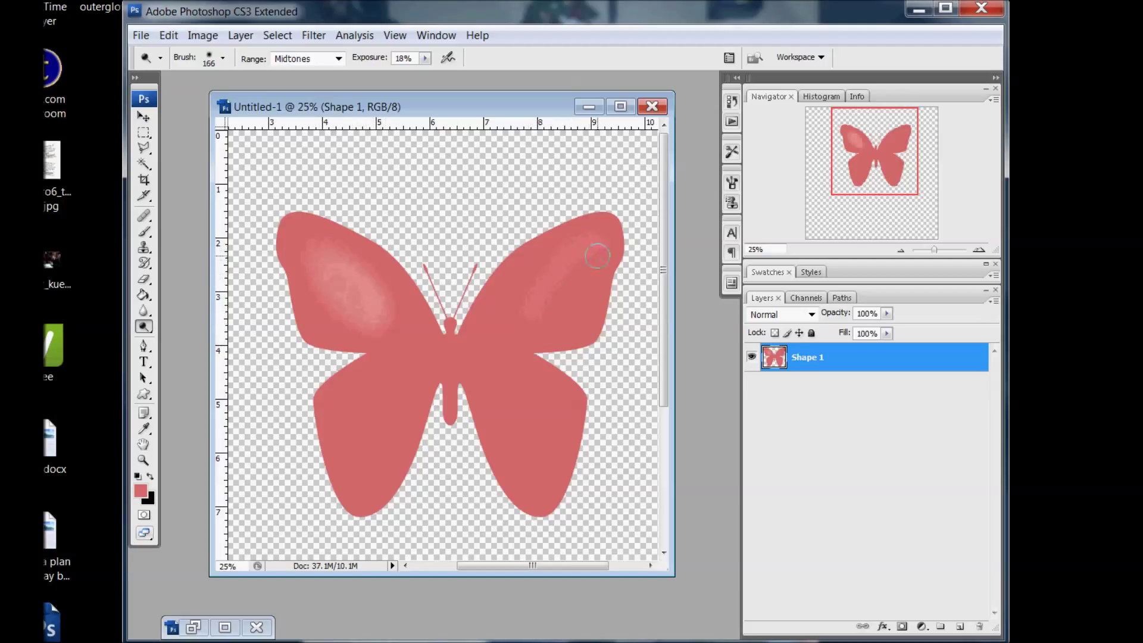
{"action": "mouse_move", "coordinate": [566, 310]}
{"action": "left_mouse_down"}
{"action": "mouse_move", "coordinate": [540, 318]}
{"action": "mouse_move", "coordinate": [578, 251]}
{"action": "mouse_move", "coordinate": [560, 301]}
{"action": "mouse_move", "coordinate": [578, 275]}
{"action": "mouse_move", "coordinate": [558, 302]}
{"action": "mouse_move", "coordinate": [525, 316]}
{"action": "left_mouse_up"}
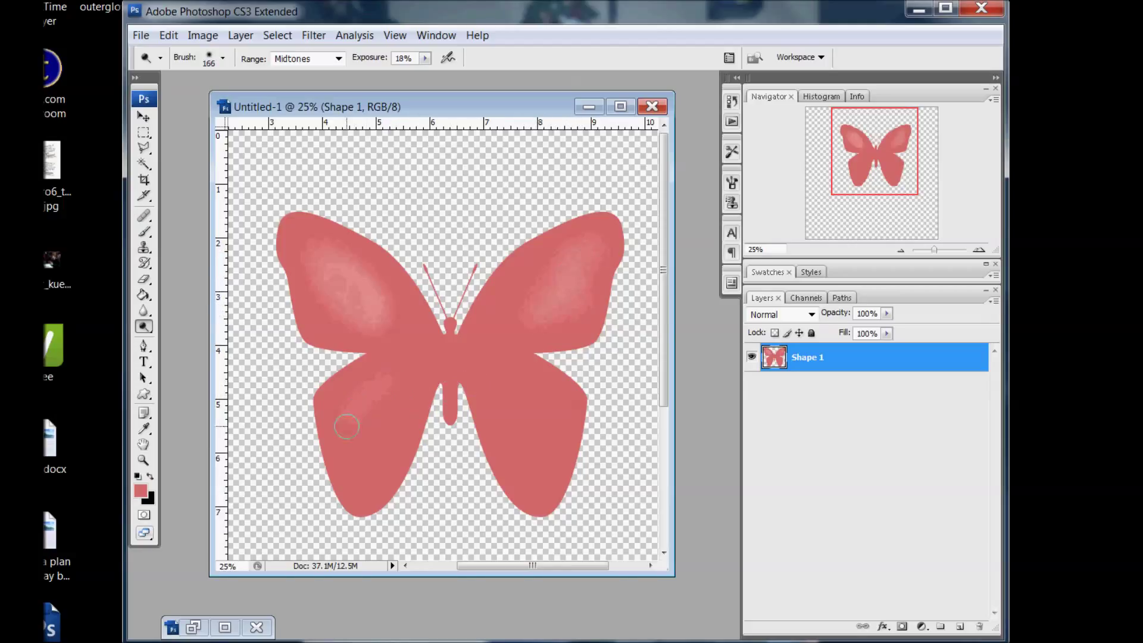
Lighten the lower-left and lower-right wing centres, then switch to the Sponge Tool.
{"action": "mouse_move", "coordinate": [346, 426]}
{"action": "left_mouse_down"}
{"action": "mouse_move", "coordinate": [386, 458]}
{"action": "mouse_move", "coordinate": [413, 394]}
{"action": "mouse_move", "coordinate": [390, 421]}
{"action": "mouse_move", "coordinate": [472, 443]}
{"action": "left_mouse_up"}
{"action": "mouse_move", "coordinate": [491, 388]}
{"action": "left_mouse_down"}
{"action": "mouse_move", "coordinate": [532, 462]}
{"action": "mouse_move", "coordinate": [553, 417]}
{"action": "mouse_move", "coordinate": [532, 391]}
{"action": "mouse_move", "coordinate": [501, 379]}
{"action": "mouse_move", "coordinate": [533, 450]}
{"action": "mouse_move", "coordinate": [523, 403]}
{"action": "mouse_move", "coordinate": [550, 457]}
{"action": "mouse_move", "coordinate": [504, 378]}
{"action": "mouse_move", "coordinate": [533, 452]}
{"action": "left_mouse_up"}
{"action": "left_click_drag", "start_coordinate": [146, 327], "coordinate": [184, 348]}
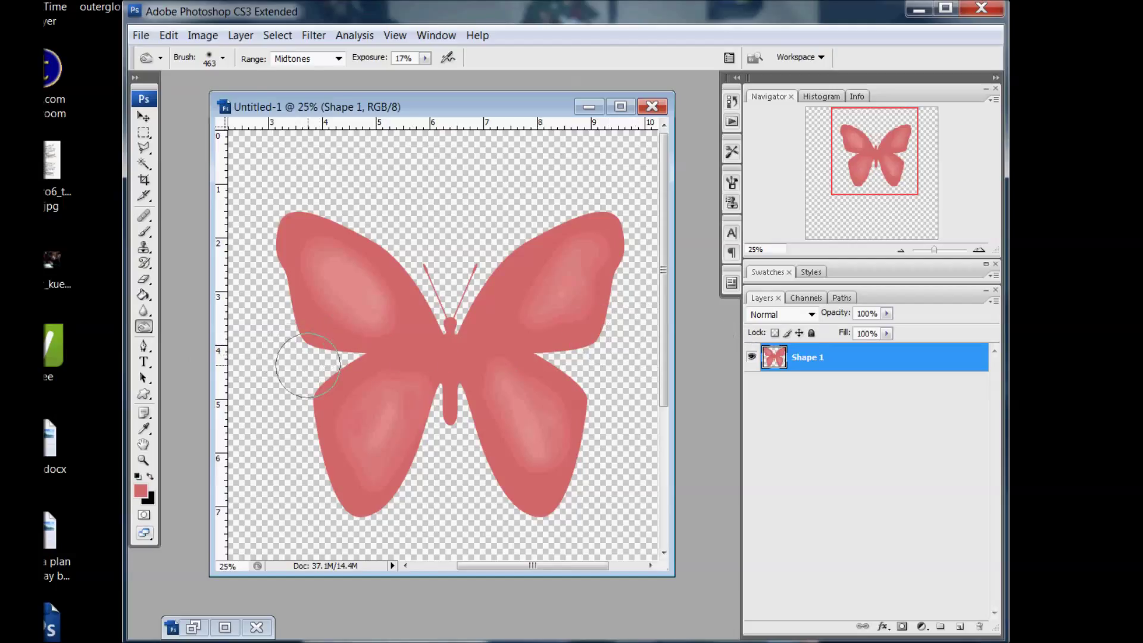
Shrink the brush to 89 px and tone the butterfly body from bottom to thorax.
{"action": "left_click", "coordinate": [222, 59]}
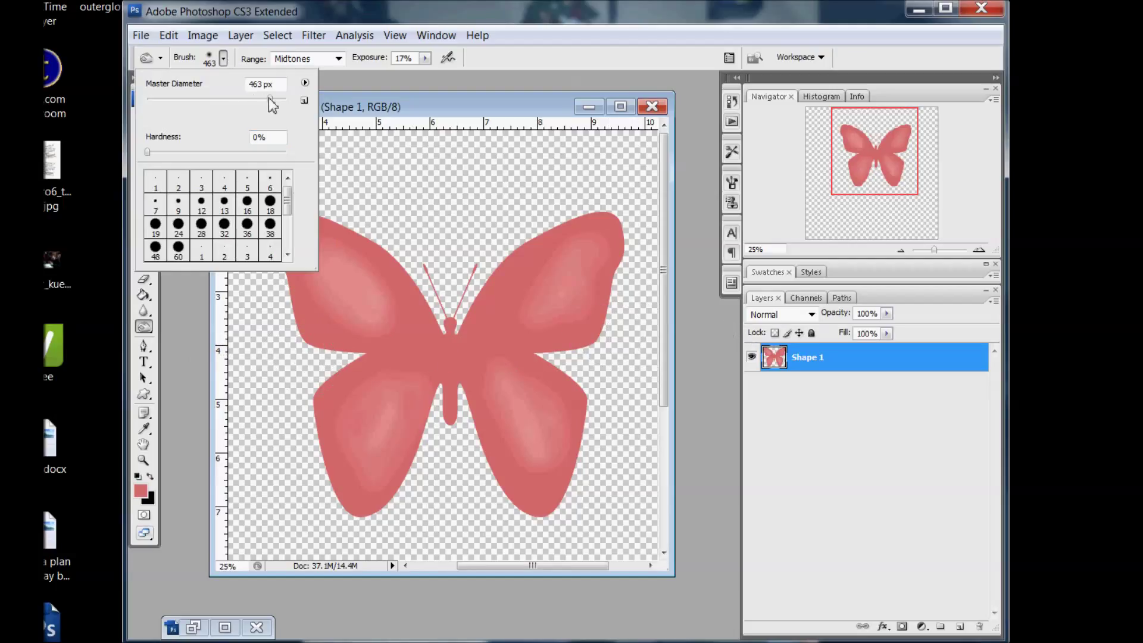
{"action": "left_click_drag", "start_coordinate": [270, 100], "coordinate": [213, 104]}
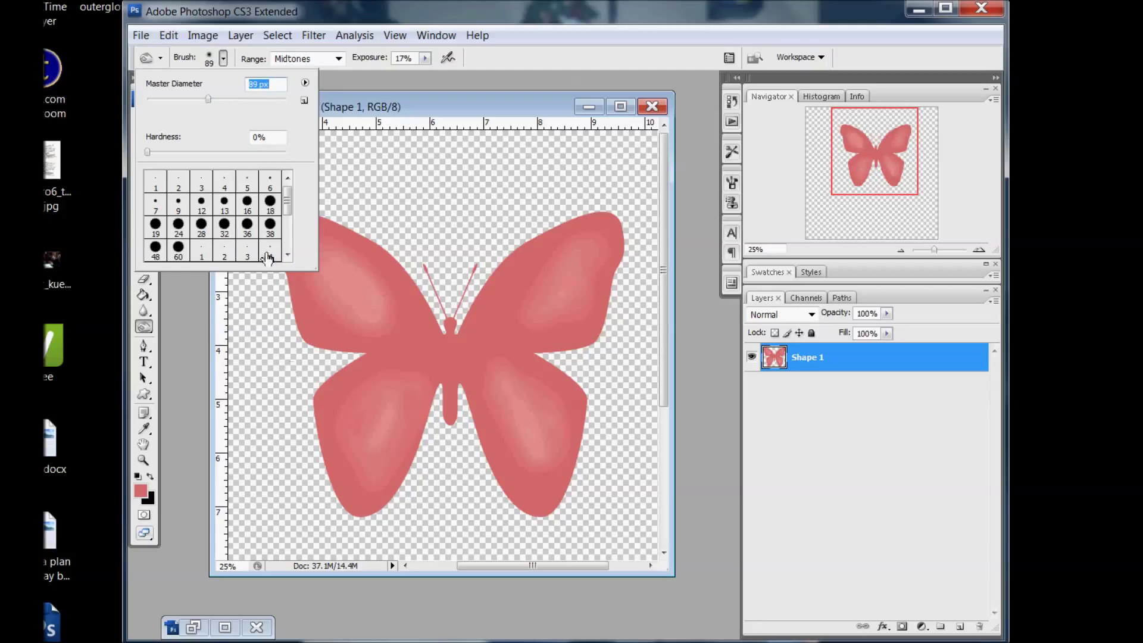
{"action": "left_click", "coordinate": [329, 360]}
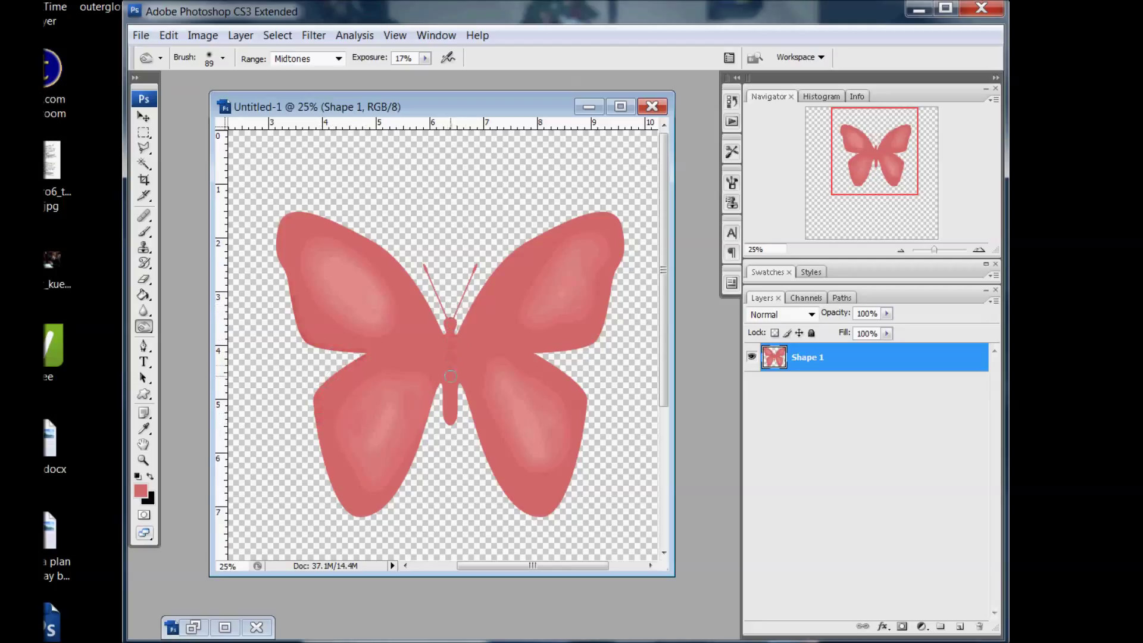
{"action": "left_click_drag", "start_coordinate": [450, 418], "coordinate": [449, 364]}
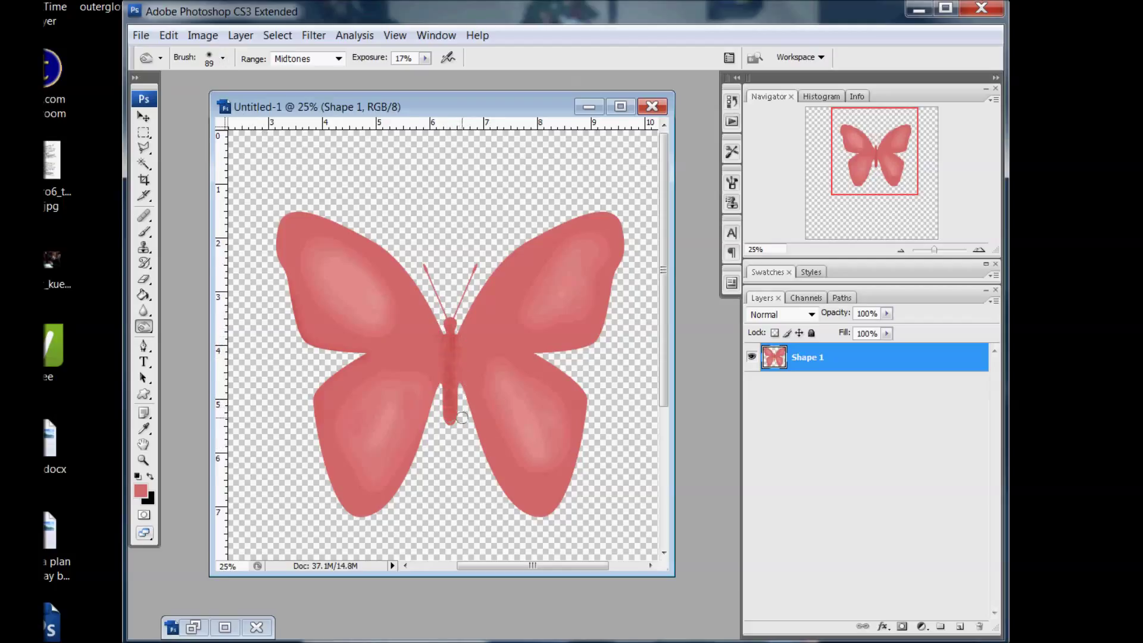
Lower Exposure to 6% and enlarge the brush to 329 px.
{"action": "left_click", "coordinate": [425, 57]}
{"action": "left_click_drag", "start_coordinate": [423, 73], "coordinate": [419, 73]}
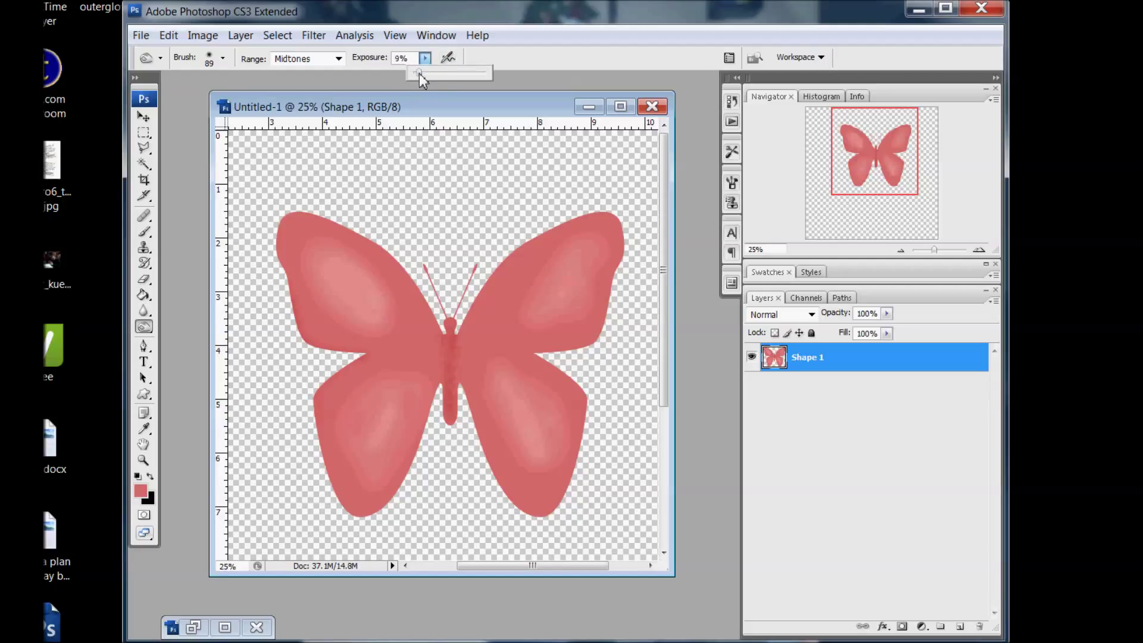
{"action": "left_click", "coordinate": [223, 57]}
{"action": "mouse_move", "coordinate": [218, 99]}
{"action": "left_mouse_down"}
{"action": "mouse_move", "coordinate": [257, 110]}
{"action": "mouse_move", "coordinate": [261, 100]}
{"action": "left_mouse_up"}
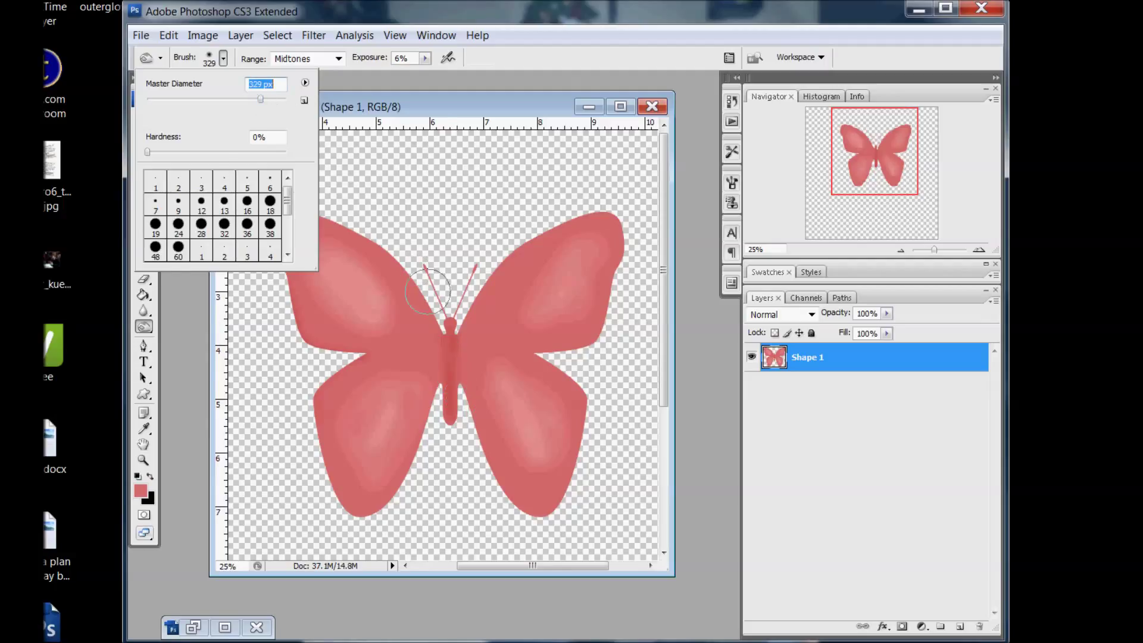
{"action": "left_click", "coordinate": [440, 301]}
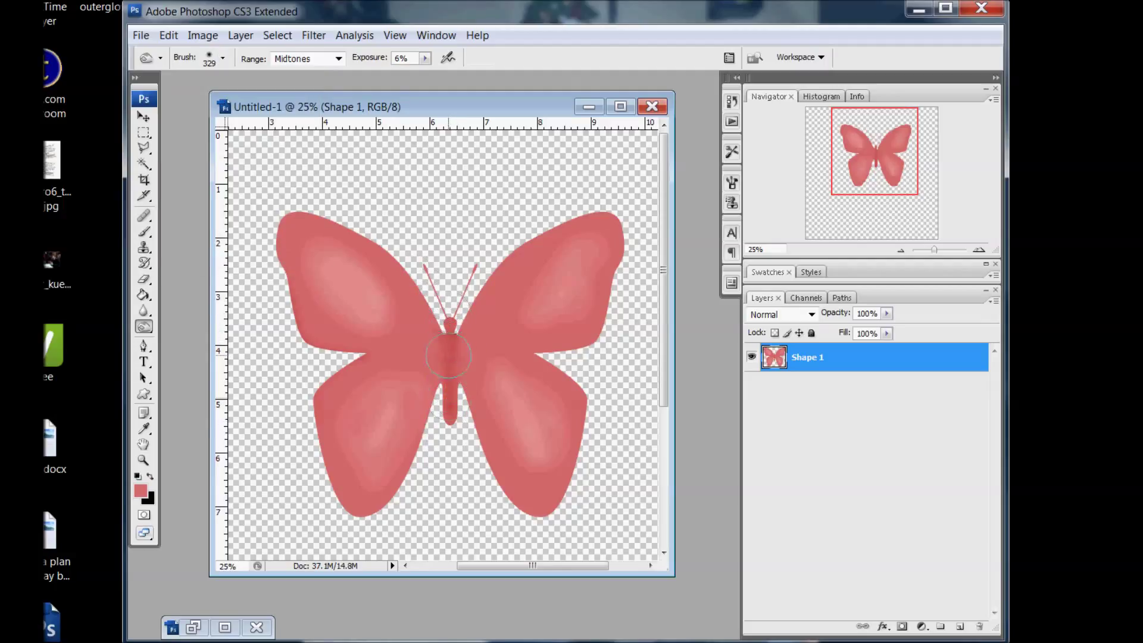
Burn the body centre and inner wing edges, then bring the scrapbook layout document forward.
{"action": "left_click_drag", "start_coordinate": [462, 369], "coordinate": [465, 410]}
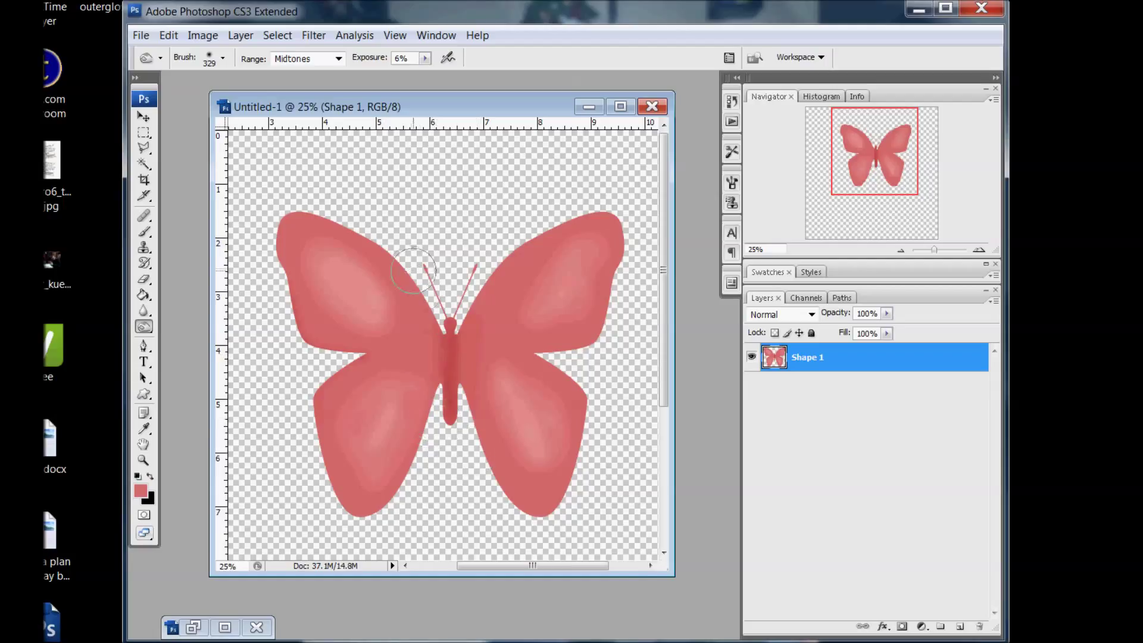
{"action": "left_click_drag", "start_coordinate": [430, 410], "coordinate": [426, 447]}
{"action": "mouse_move", "coordinate": [510, 252]}
{"action": "left_mouse_down"}
{"action": "mouse_move", "coordinate": [482, 397]}
{"action": "mouse_move", "coordinate": [490, 465]}
{"action": "mouse_move", "coordinate": [427, 444]}
{"action": "mouse_move", "coordinate": [398, 256]}
{"action": "mouse_move", "coordinate": [397, 446]}
{"action": "mouse_move", "coordinate": [412, 305]}
{"action": "mouse_move", "coordinate": [409, 458]}
{"action": "mouse_move", "coordinate": [478, 424]}
{"action": "mouse_move", "coordinate": [483, 346]}
{"action": "mouse_move", "coordinate": [523, 242]}
{"action": "mouse_move", "coordinate": [494, 362]}
{"action": "mouse_move", "coordinate": [482, 468]}
{"action": "left_mouse_up"}
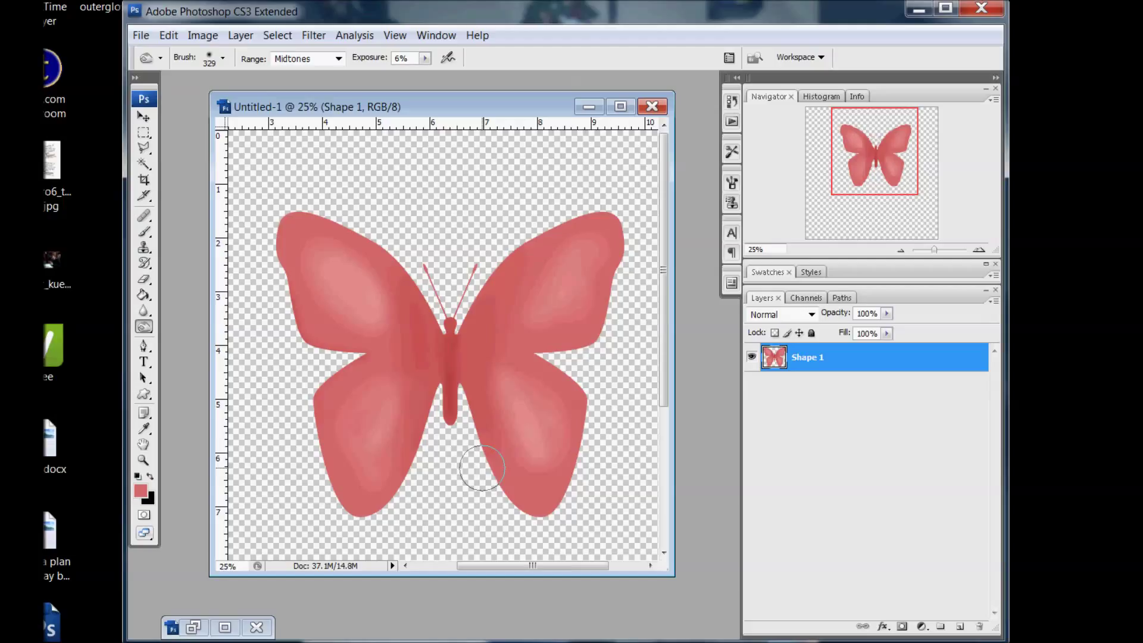
{"action": "mouse_move", "coordinate": [482, 467]}
{"action": "left_mouse_down"}
{"action": "mouse_move", "coordinate": [485, 431]}
{"action": "mouse_move", "coordinate": [463, 442]}
{"action": "mouse_move", "coordinate": [481, 412]}
{"action": "mouse_move", "coordinate": [393, 466]}
{"action": "left_mouse_up"}
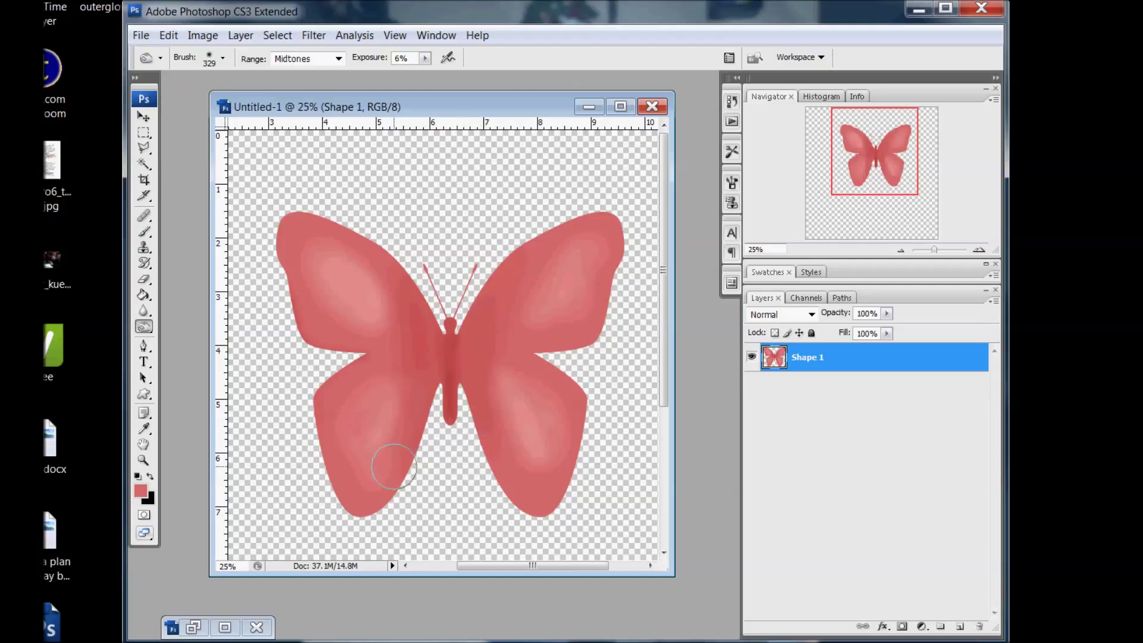
{"action": "left_click", "coordinate": [194, 627]}
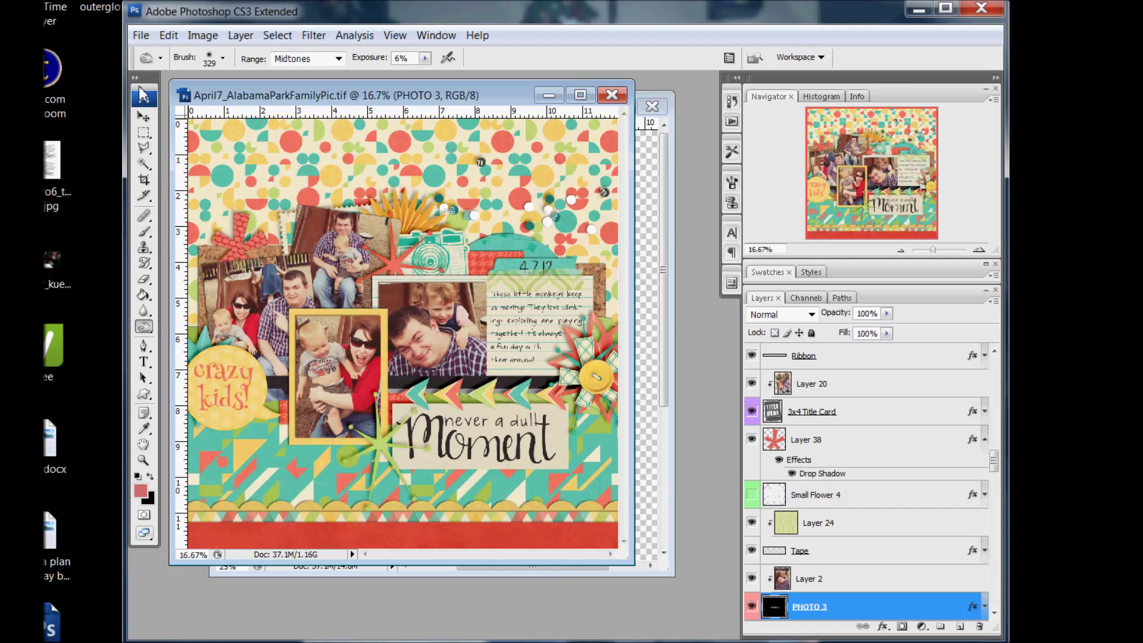
With the Move tool, select the green chevron paper layer, then make Layer 24 active.
{"action": "left_click", "coordinate": [143, 117]}
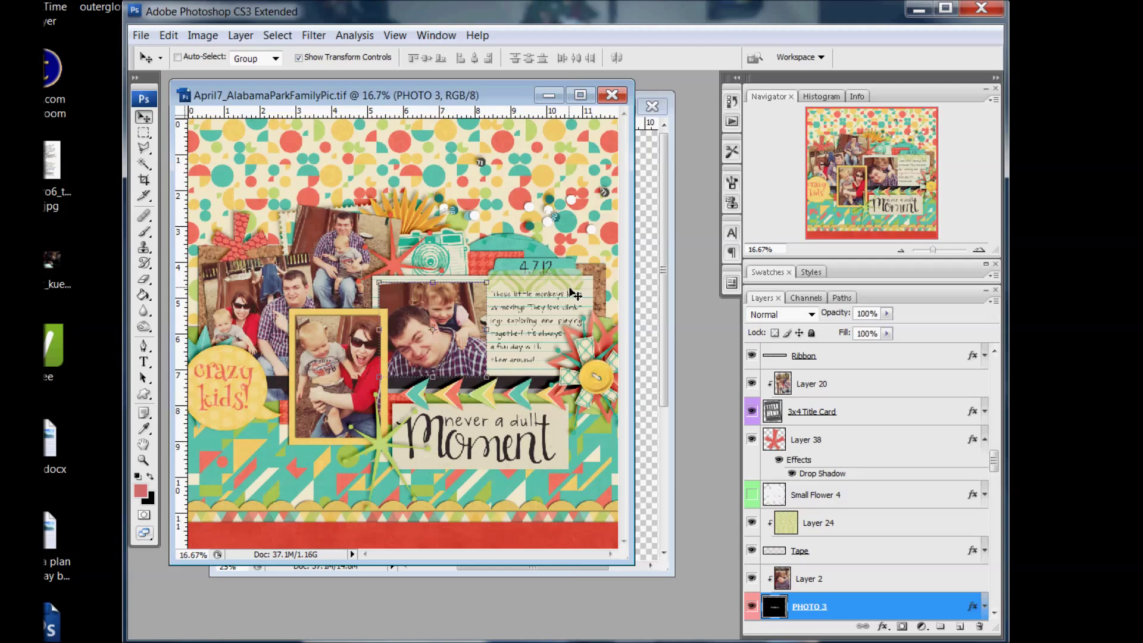
{"action": "left_click", "coordinate": [518, 289], "text": "ctrl"}
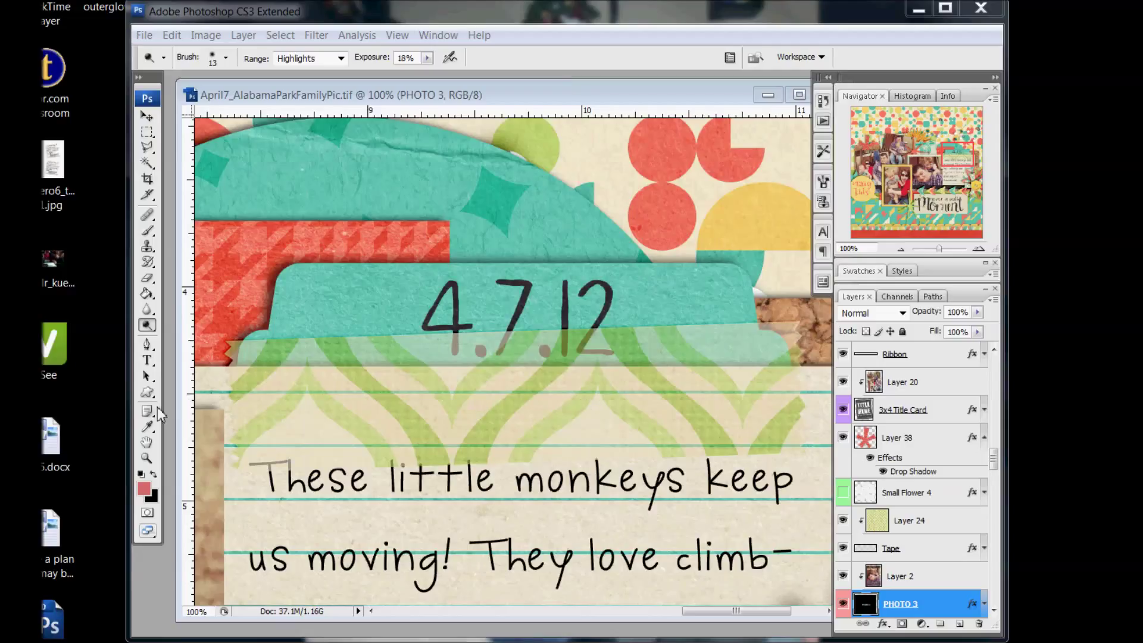
{"action": "left_click", "coordinate": [908, 520]}
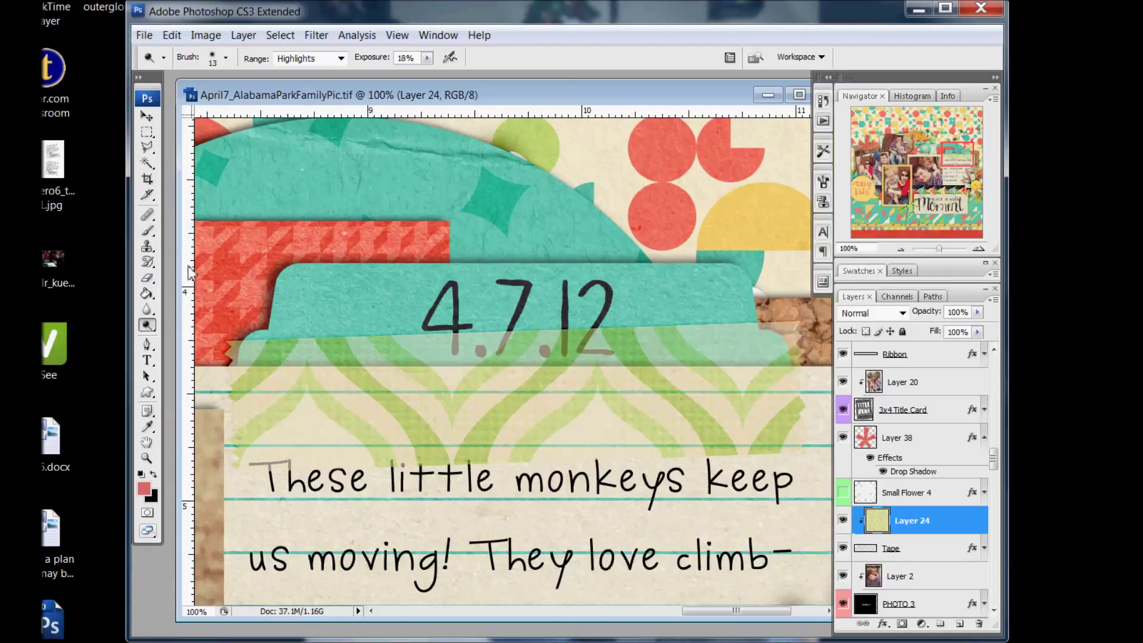
Keep the Dodge Tool with the 13 px brush and set its Range to Highlights.
{"action": "left_click", "coordinate": [147, 326]}
{"action": "left_click_drag", "start_coordinate": [147, 325], "coordinate": [170, 333]}
{"action": "left_click", "coordinate": [167, 327]}
{"action": "left_click", "coordinate": [225, 57]}
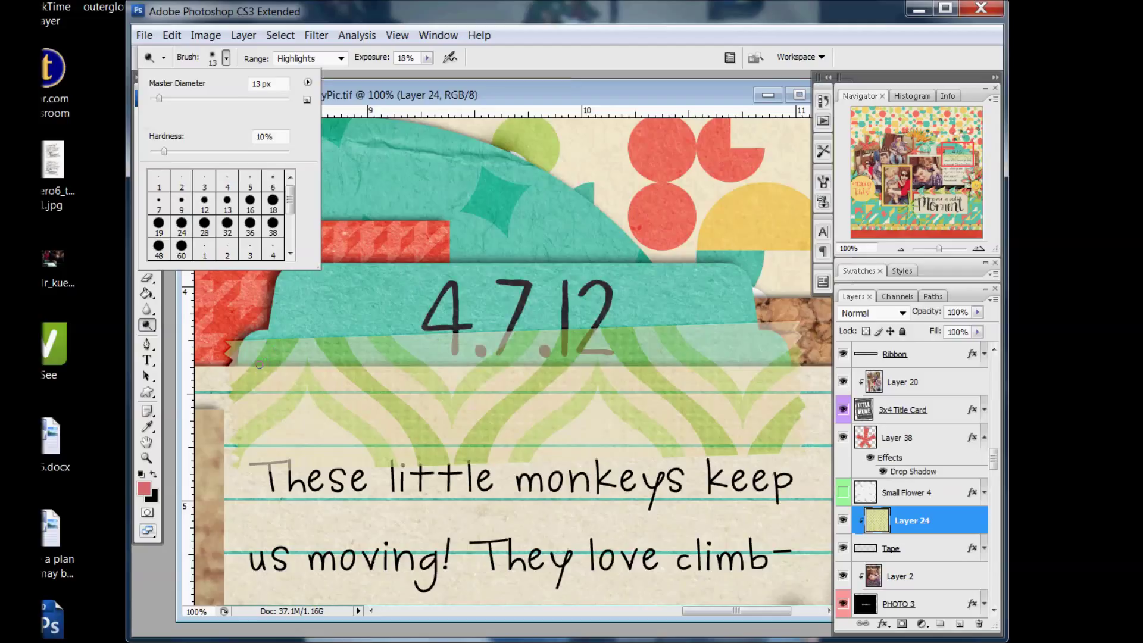
{"action": "left_click", "coordinate": [322, 58]}
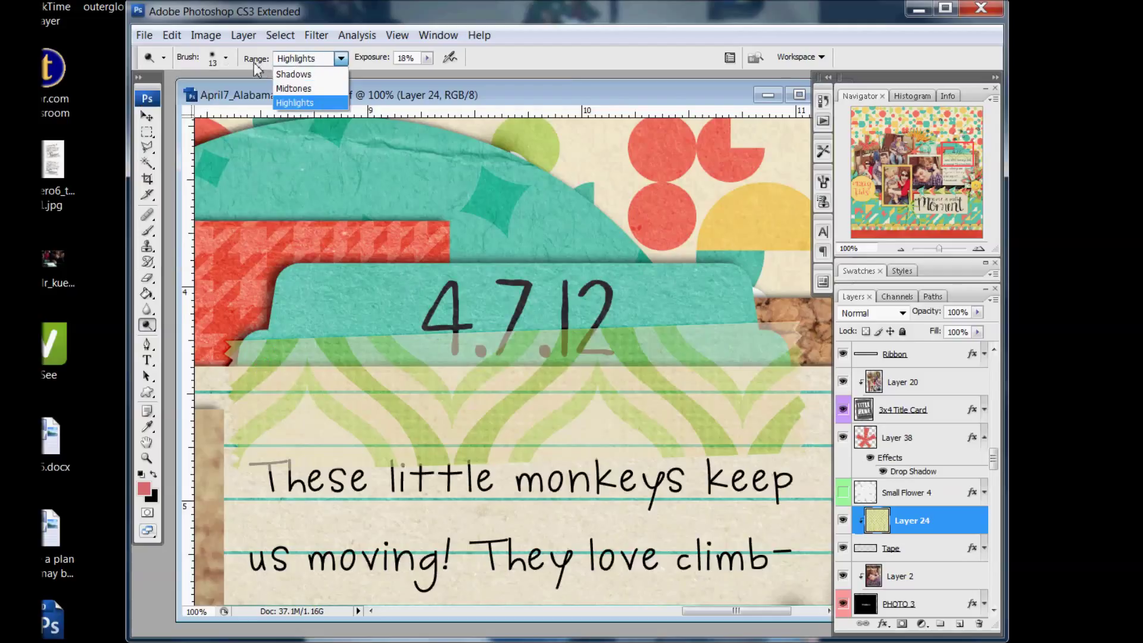
{"action": "left_click", "coordinate": [294, 102]}
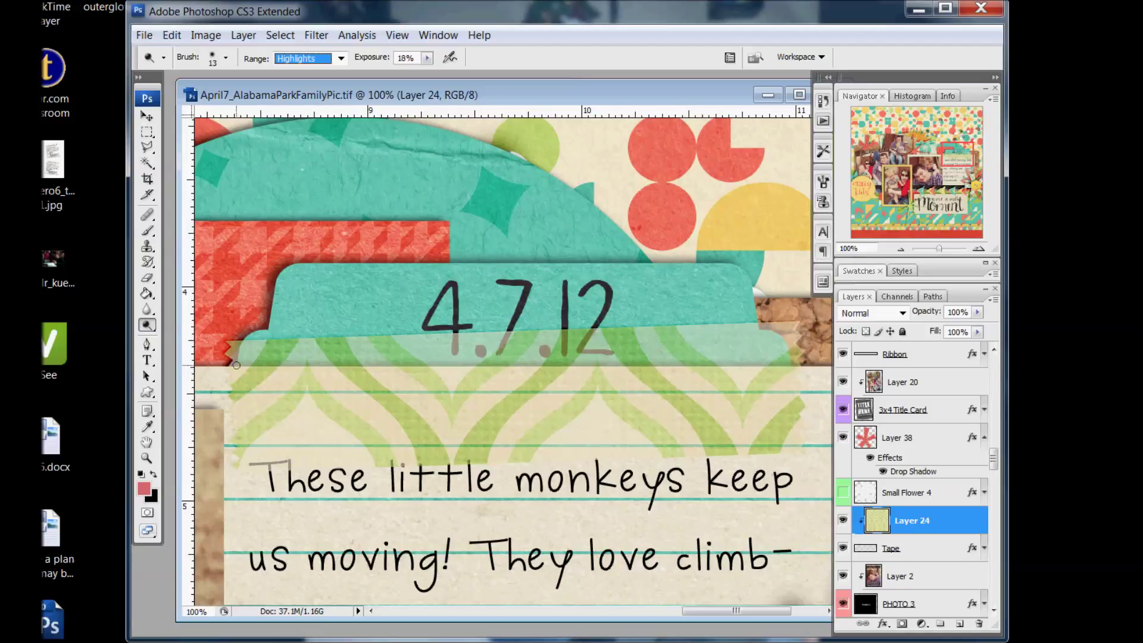
Dodge along the 4.7.12 tab's lower edge at 18% Highlights, working rightward then leftward.
{"action": "left_click", "coordinate": [230, 366]}
{"action": "mouse_move", "coordinate": [229, 366]}
{"action": "left_mouse_down"}
{"action": "mouse_move", "coordinate": [800, 363]}
{"action": "mouse_move", "coordinate": [230, 374]}
{"action": "mouse_move", "coordinate": [804, 365]}
{"action": "mouse_move", "coordinate": [229, 366]}
{"action": "mouse_move", "coordinate": [429, 371]}
{"action": "left_mouse_up"}
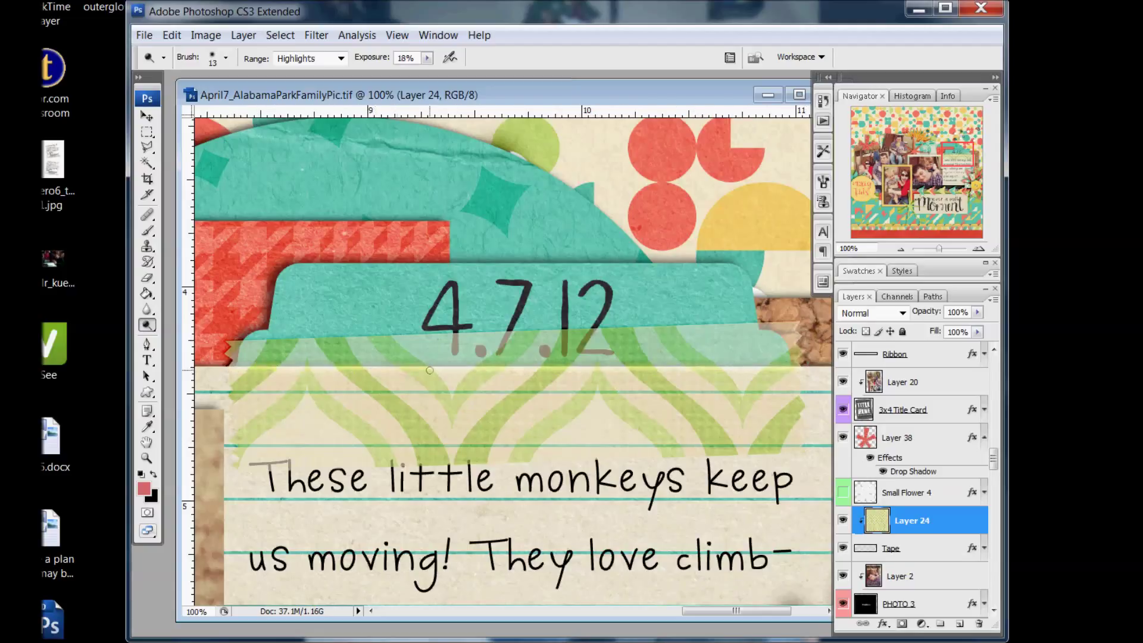
{"action": "mouse_move", "coordinate": [791, 364]}
{"action": "left_mouse_down"}
{"action": "mouse_move", "coordinate": [801, 367]}
{"action": "mouse_move", "coordinate": [229, 369]}
{"action": "mouse_move", "coordinate": [733, 365]}
{"action": "left_mouse_up"}
Switch to the Burn Tool and darken the tab's bottom edge at 6% exposure.
{"action": "left_click_drag", "start_coordinate": [147, 325], "coordinate": [181, 338]}
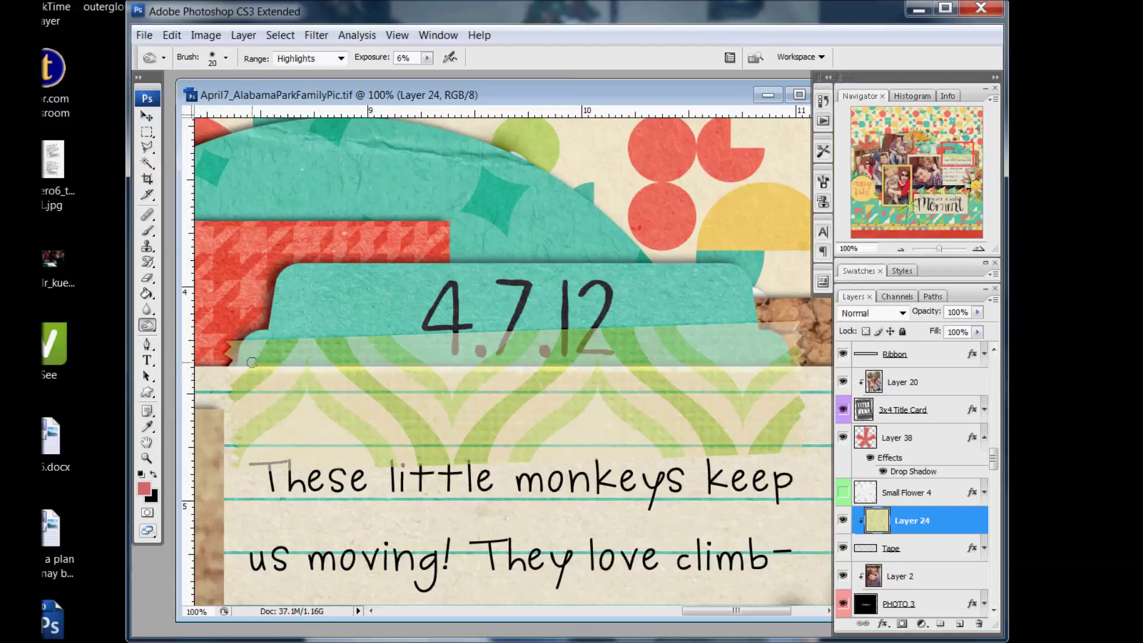
{"action": "mouse_move", "coordinate": [230, 362]}
{"action": "left_mouse_down"}
{"action": "mouse_move", "coordinate": [805, 363]}
{"action": "mouse_move", "coordinate": [571, 368]}
{"action": "mouse_move", "coordinate": [228, 365]}
{"action": "mouse_move", "coordinate": [813, 357]}
{"action": "mouse_move", "coordinate": [224, 361]}
{"action": "left_mouse_up"}
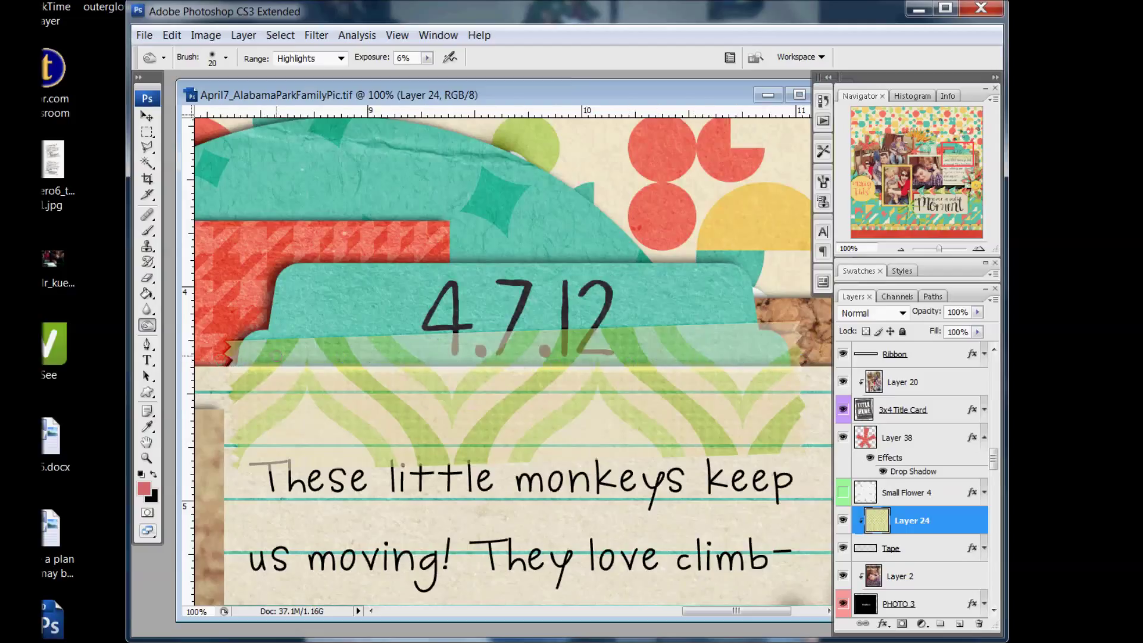